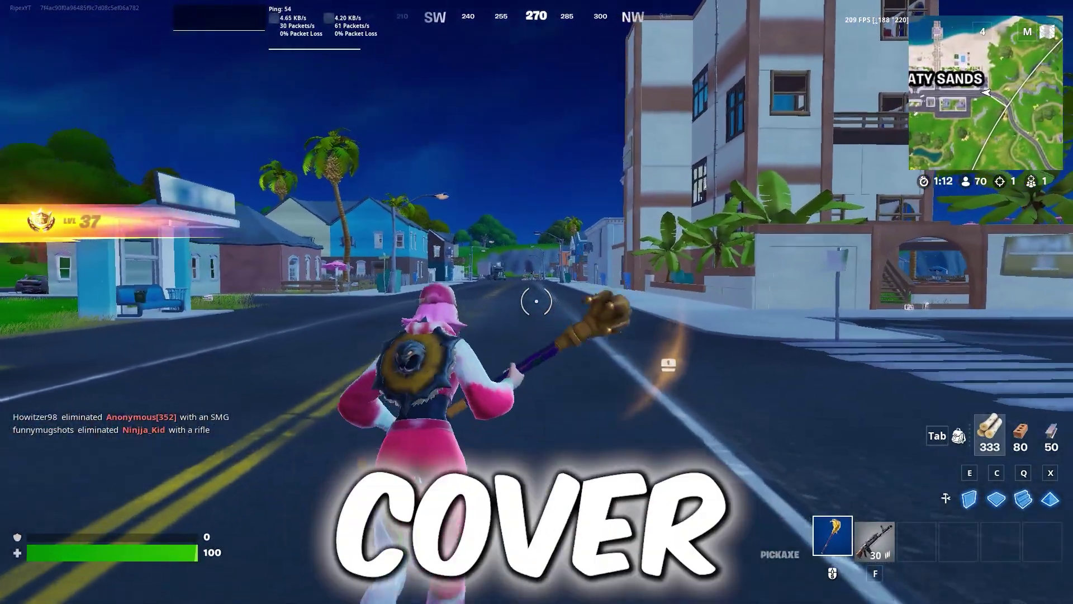
Step: Run forward along the road and shoot the enemy with the rifle and pump shotgun
key("w")
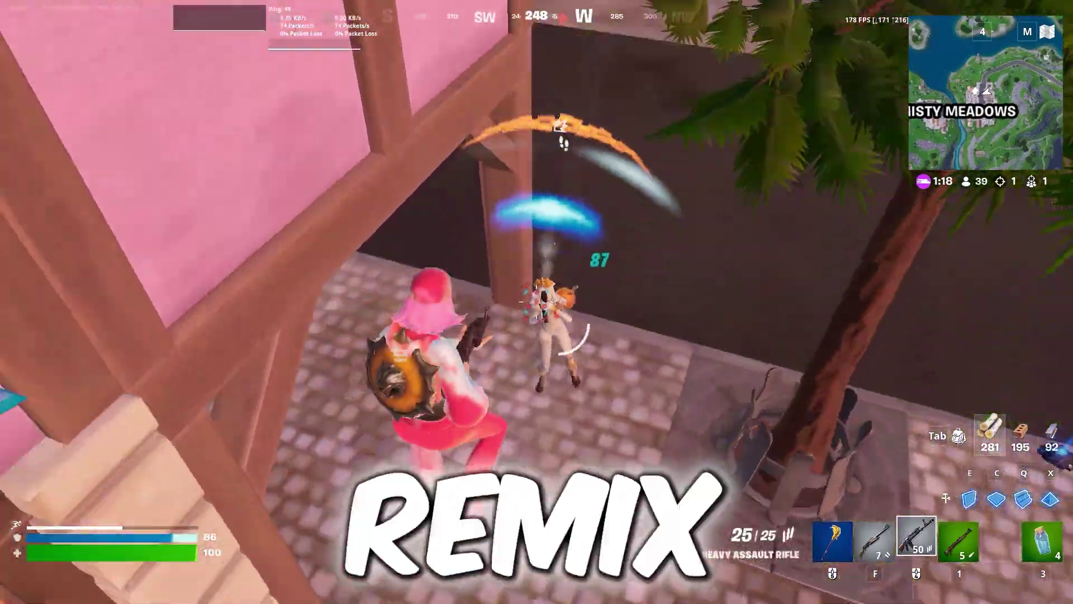
left_click(537, 302)
left_click(537, 302)
key("e")
left_click(537, 302)
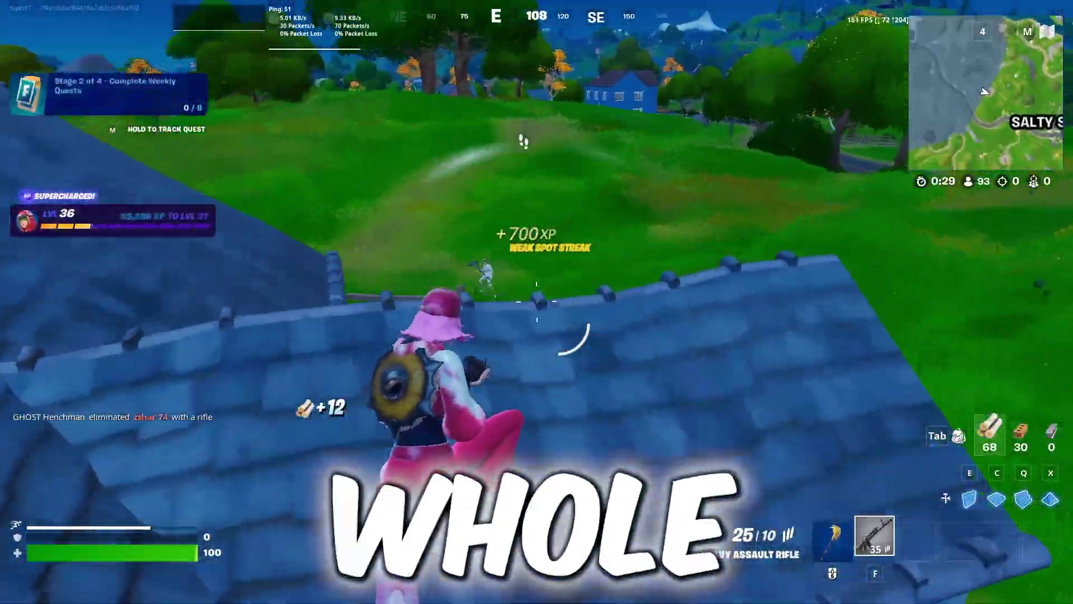
Step: Aim down sights and eliminate the next enemy with the assault rifle
right_click(537, 302)
left_click(537, 302)
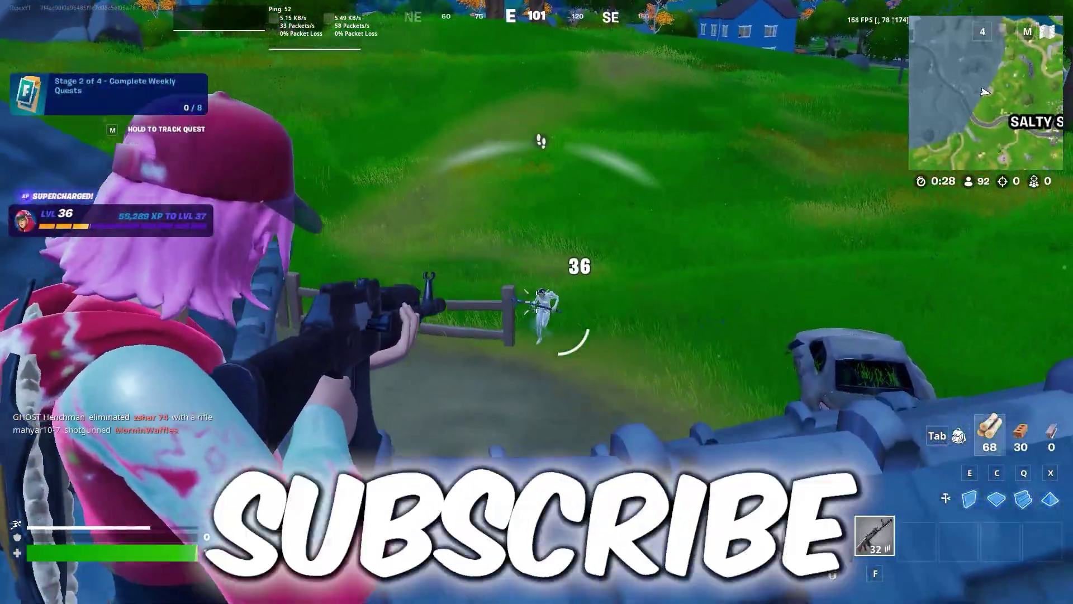
left_click(537, 302)
left_click(537, 302)
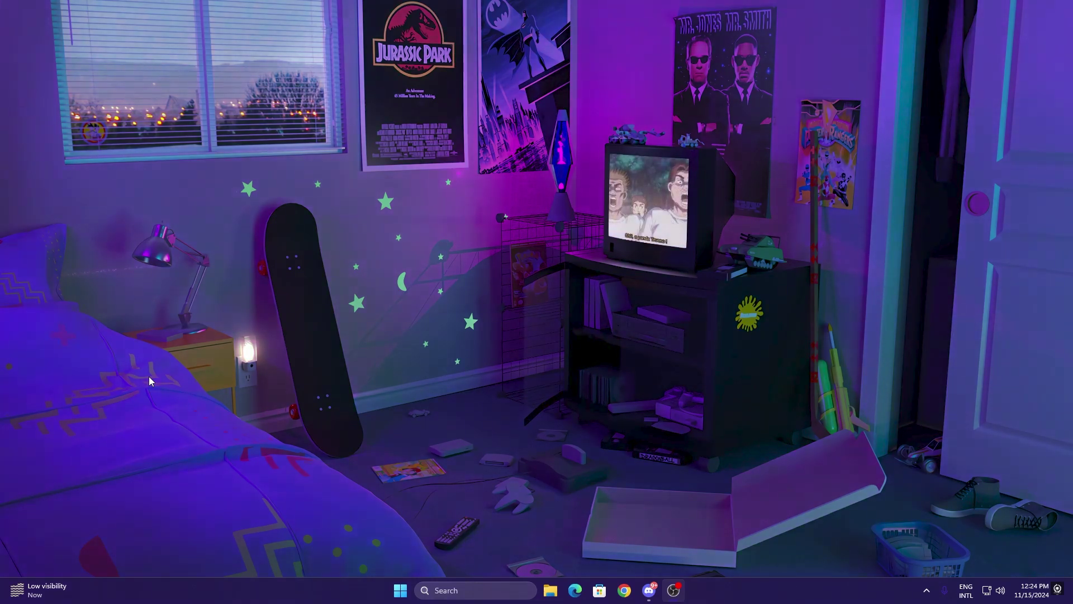
Step: Bring up the Run dialog near the screen centre with %temp% entered
key("super+r")
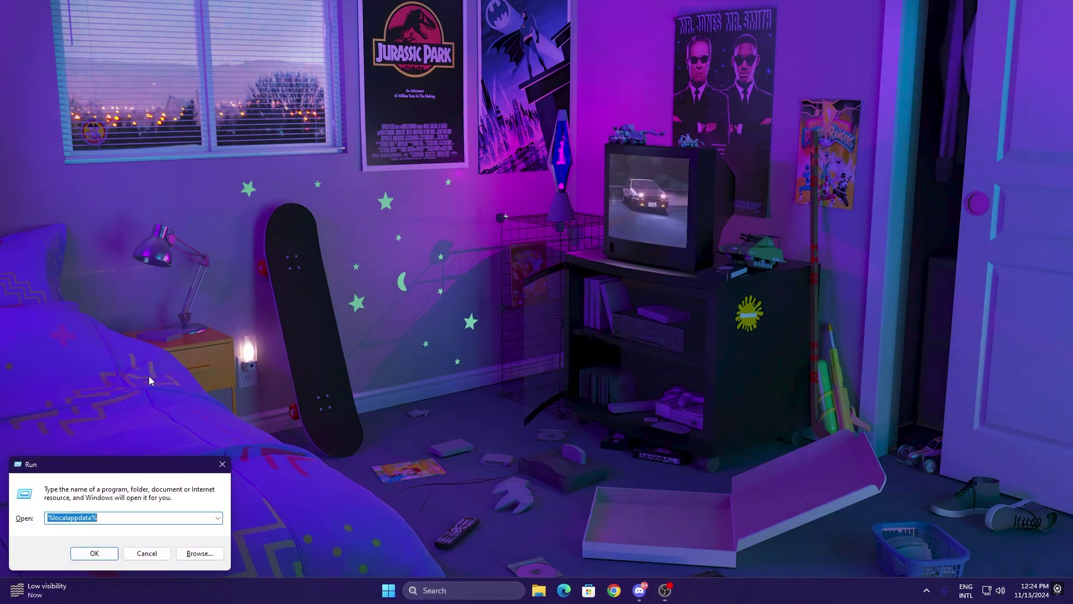
left_click_drag(137, 461, 484, 256)
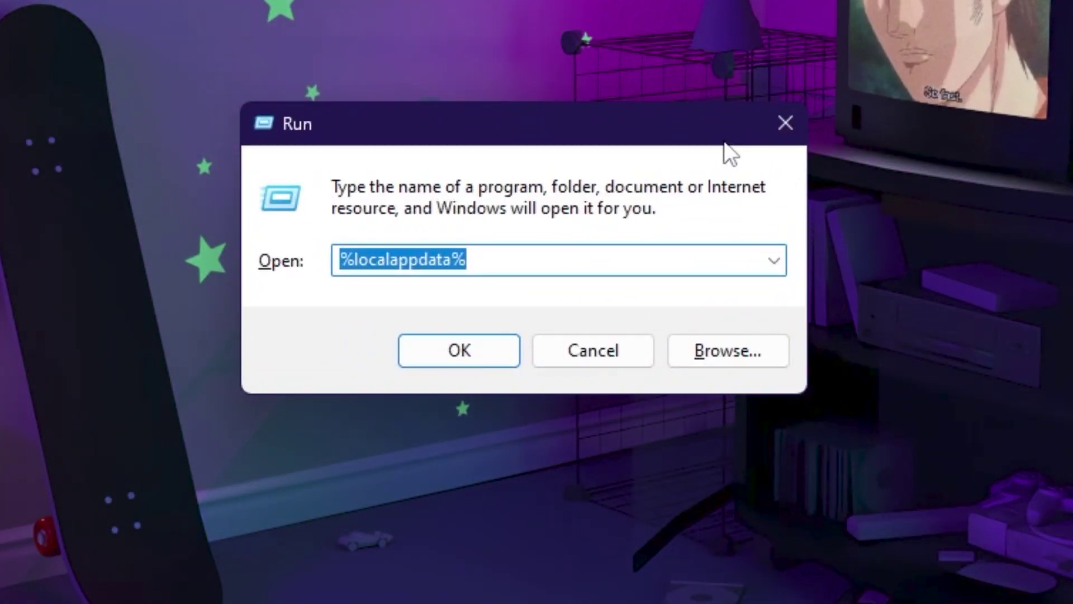
type("%te")
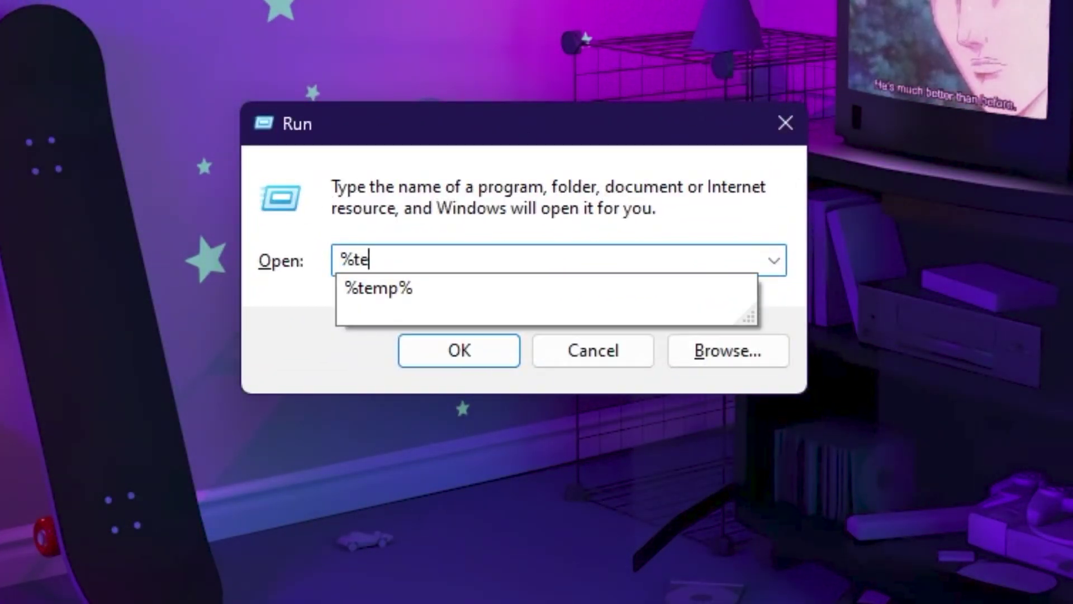
type("mp%")
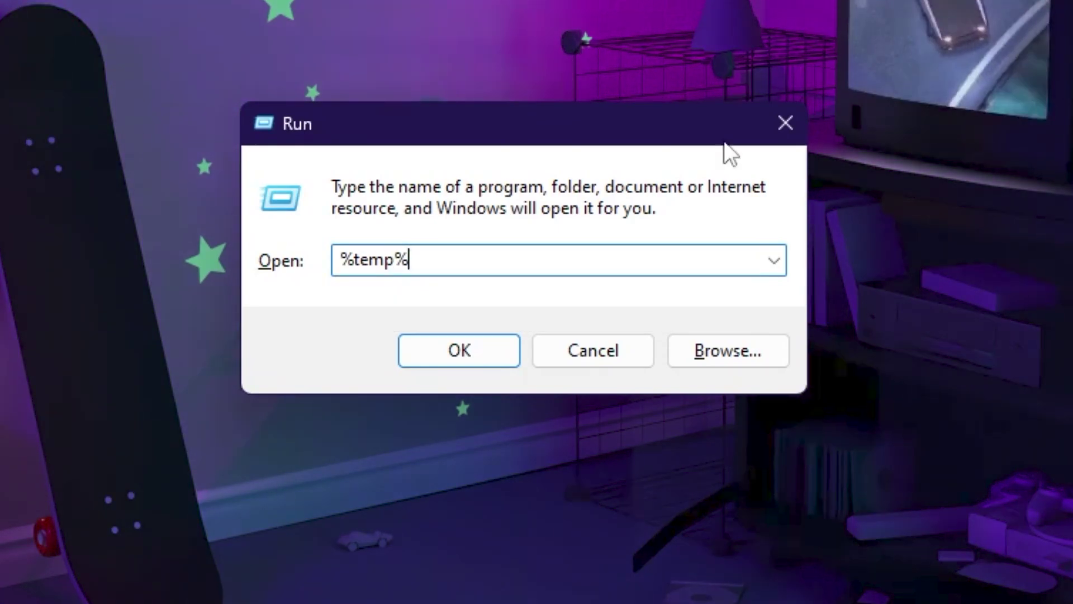
Step: Open the Temp folder and delete all its contents, skipping the items in use
key("Return")
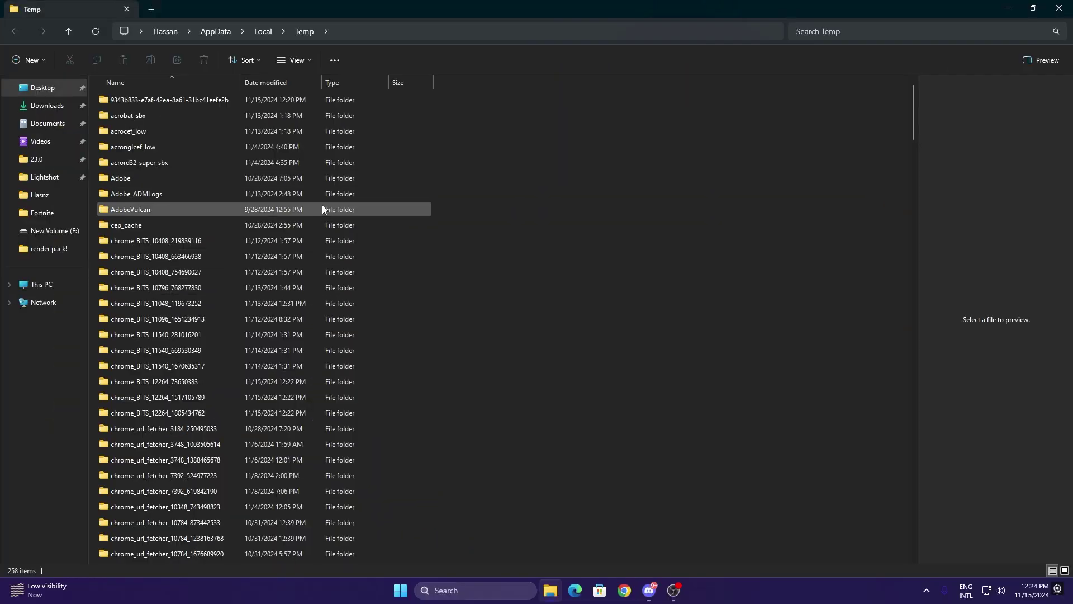
scroll(521, 275, "down", 20)
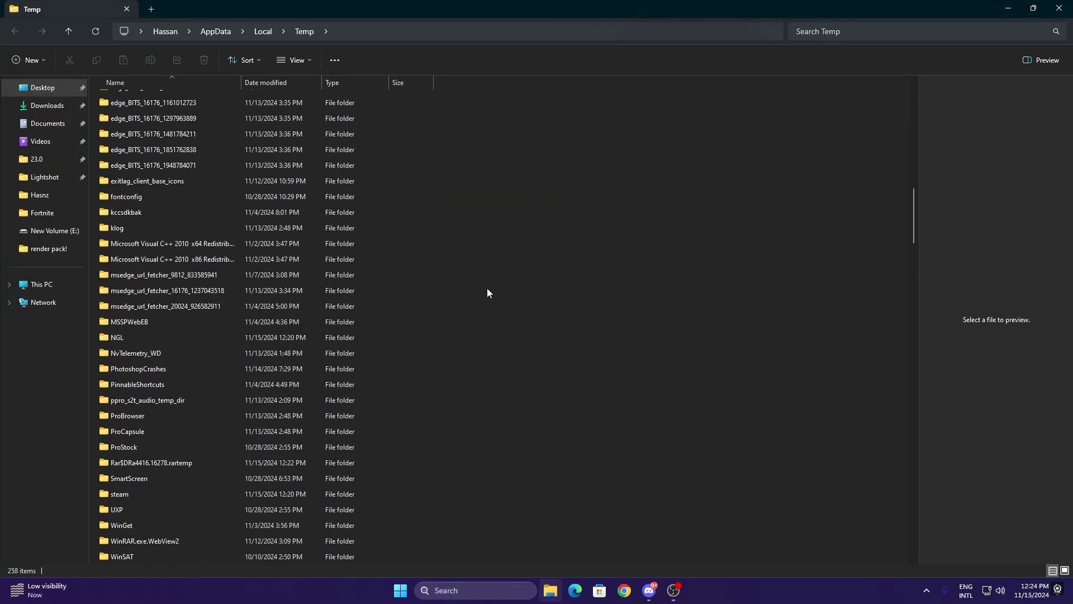
scroll(304, 359, "down", 5)
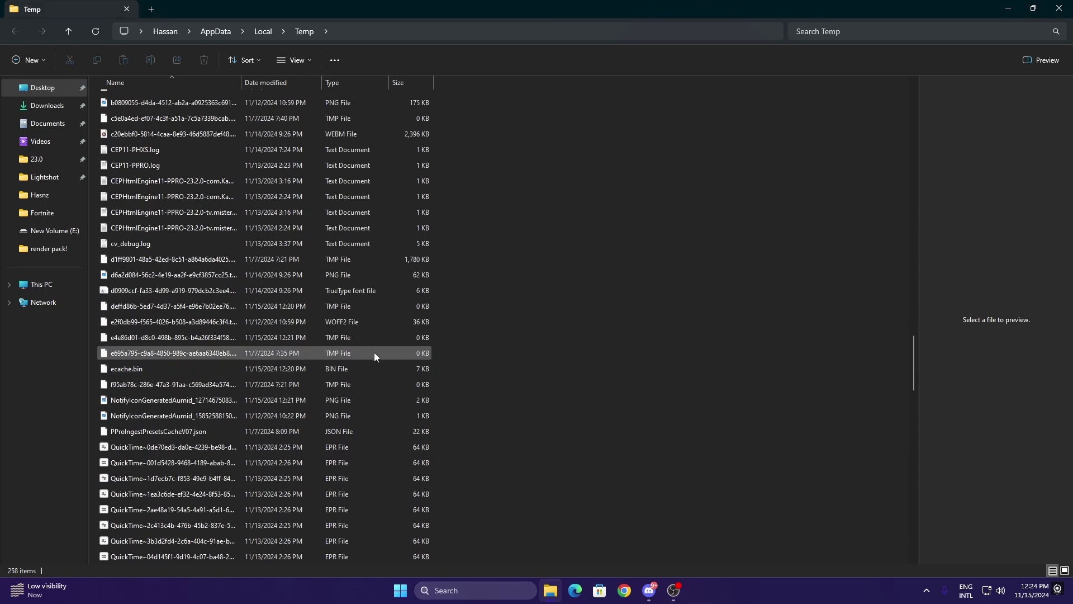
key("ctrl+a")
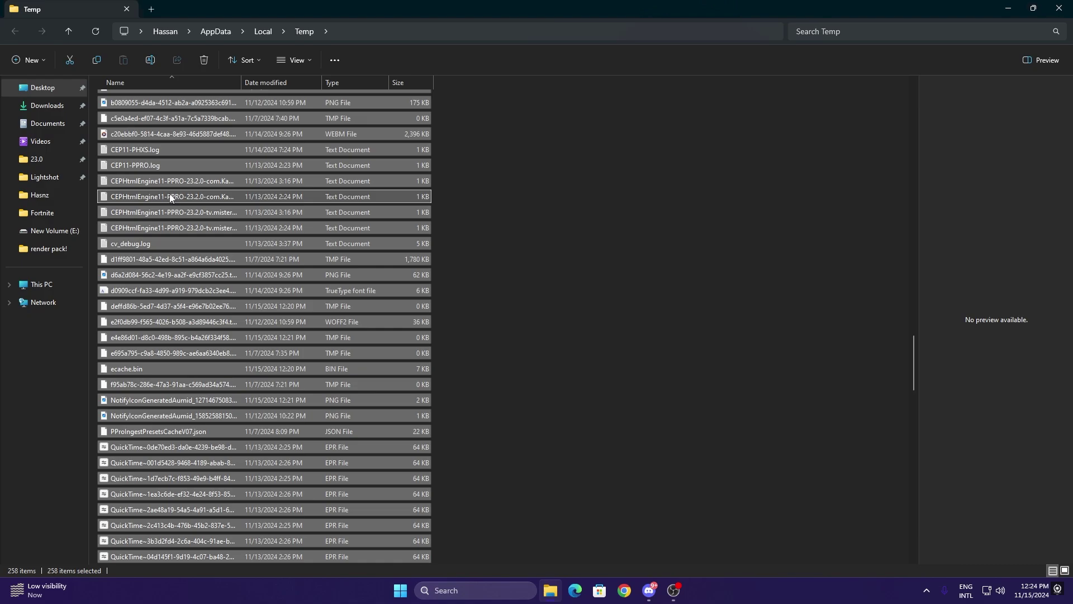
key("Delete")
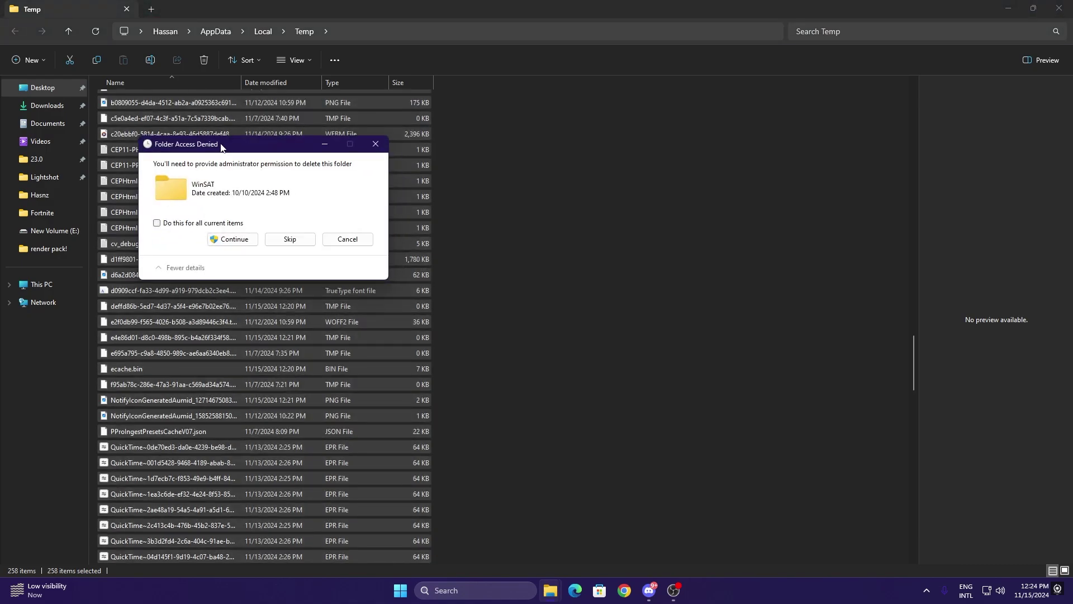
left_click(235, 239)
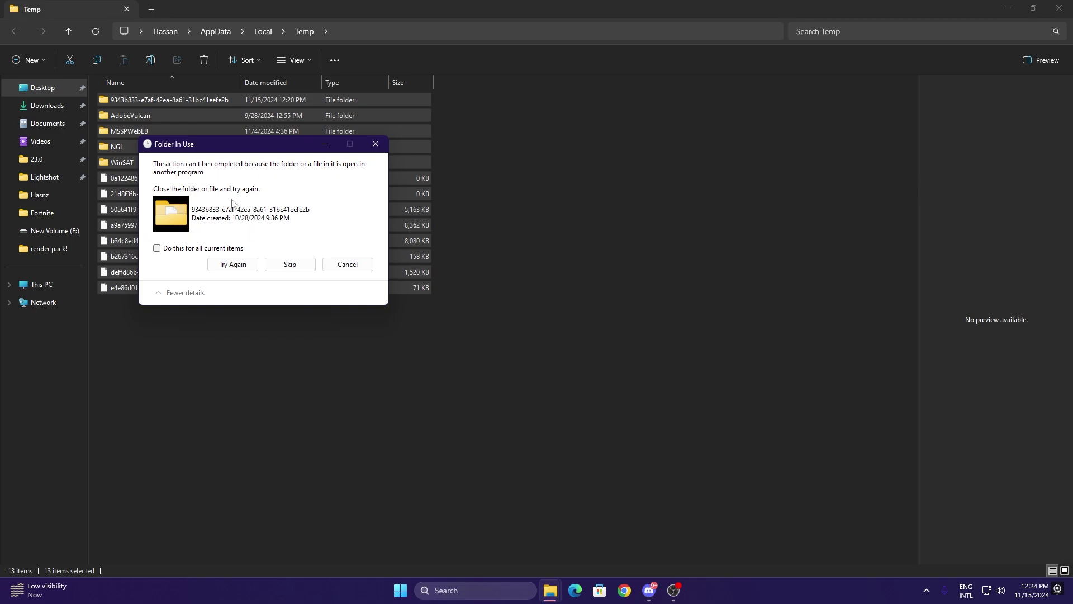
left_click(353, 265)
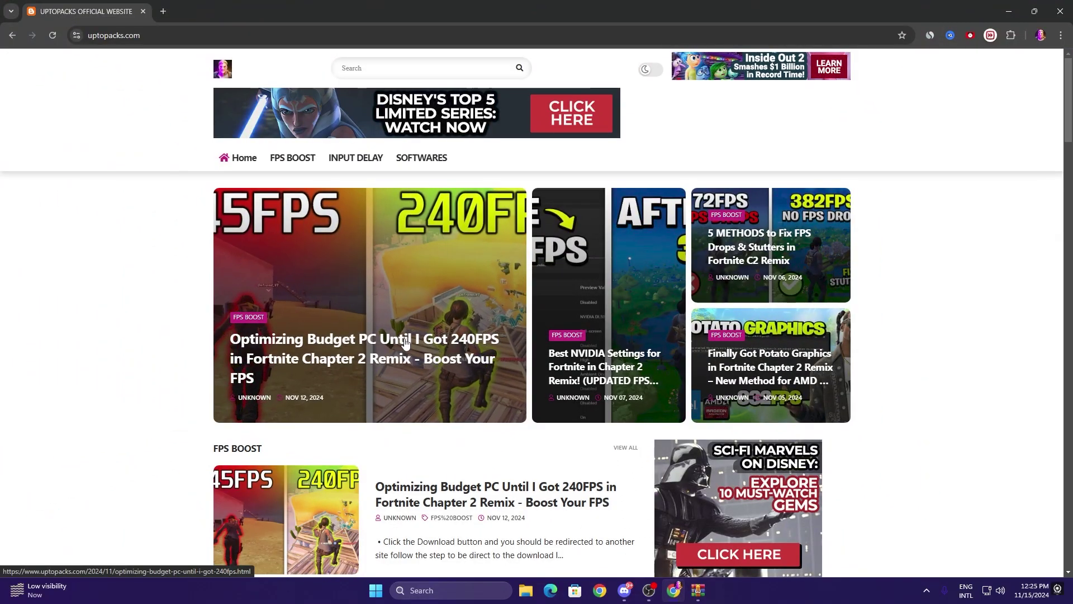
Step: Start a search on uptopacks.com for the Fortnite Potato Graphics C2 Remix pack
left_click(369, 68)
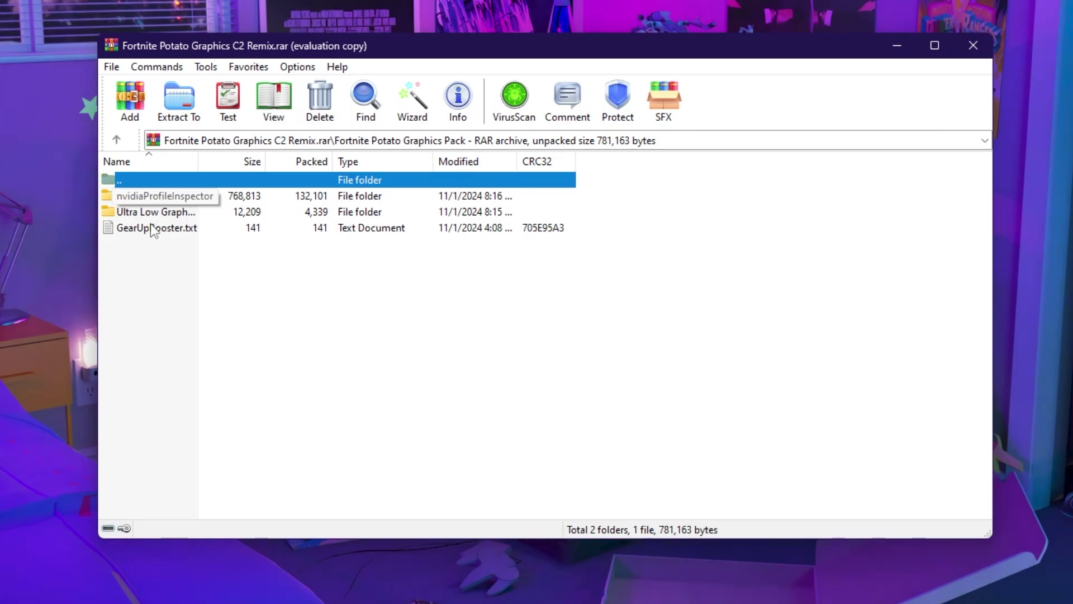
Step: Drag the nvidiaProfileInspector and Ultra Low Graphics folders plus GearUpBooster.txt onto the desktop
left_click_drag(247, 264, 25, 222)
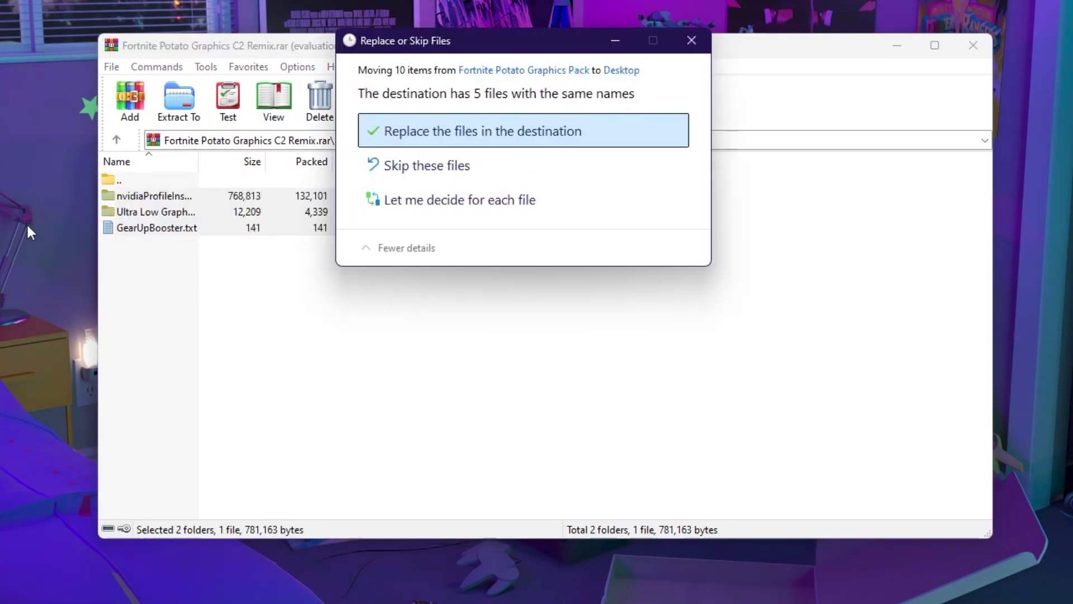
Step: Overwrite the duplicates, look inside Fortnite Potato Settings, then launch nvidiaProfileInspector.exe
left_click(481, 143)
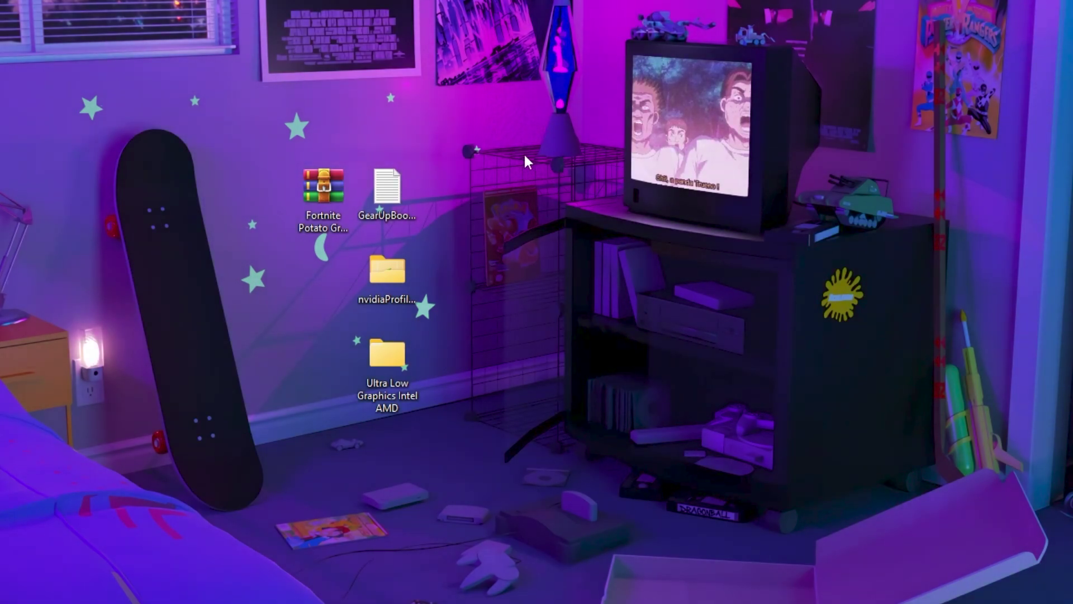
double_click(397, 273)
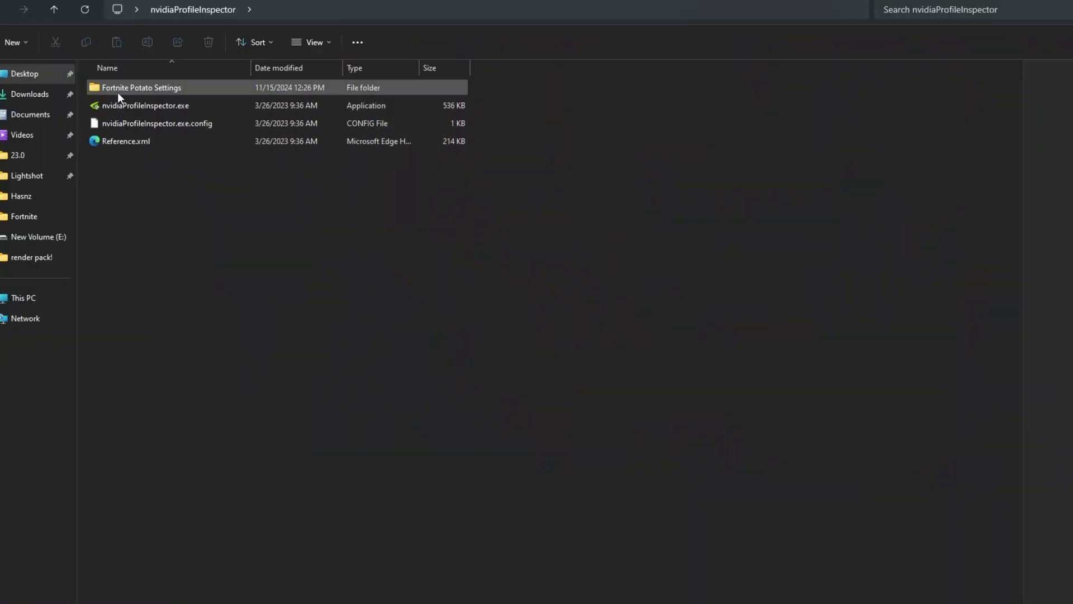
double_click(221, 87)
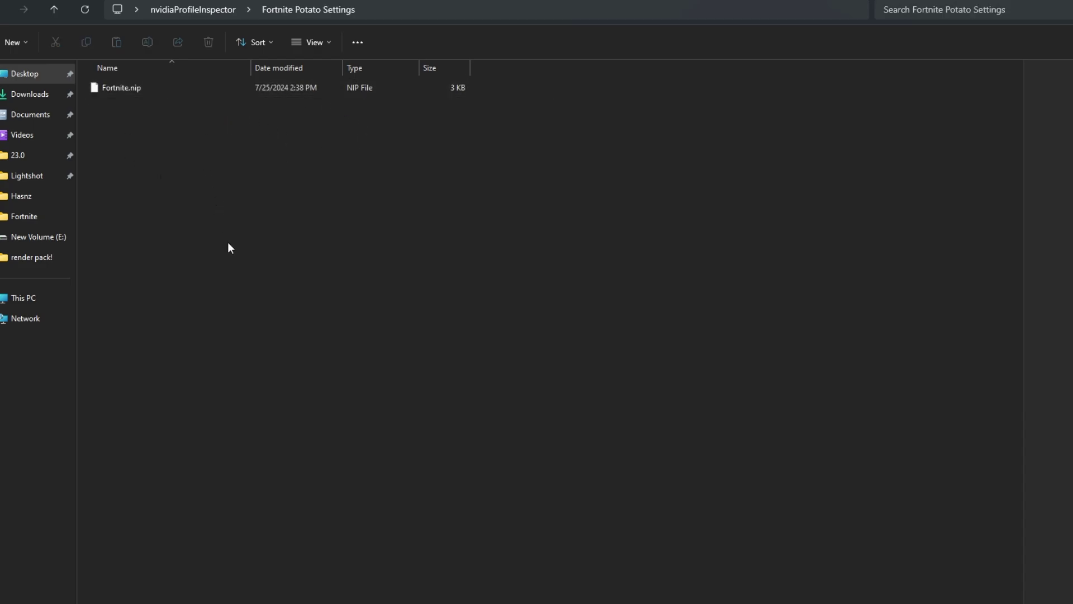
key("alt+Left")
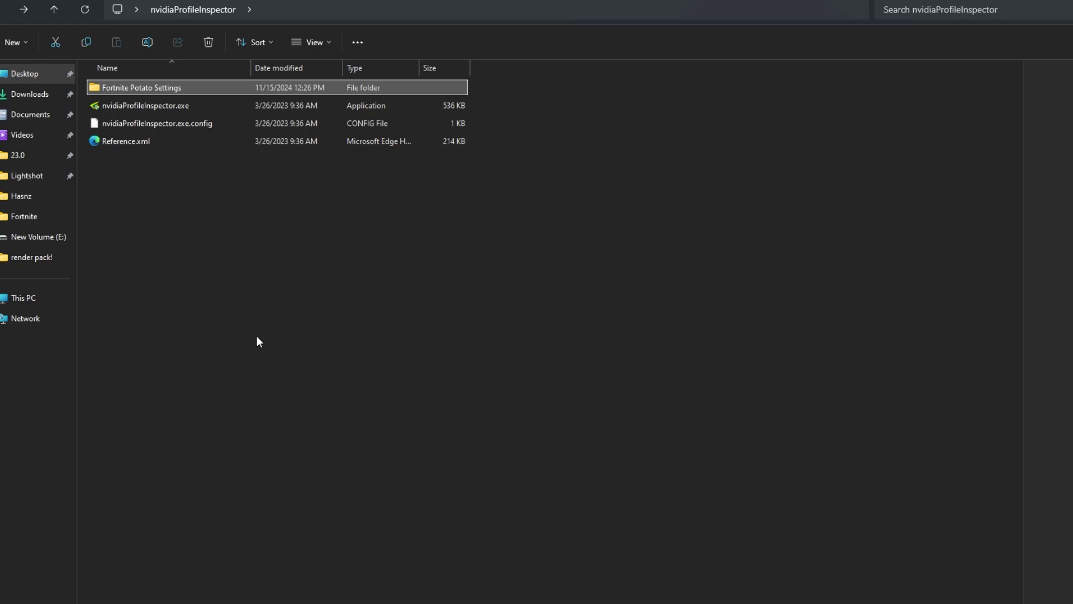
double_click(143, 106)
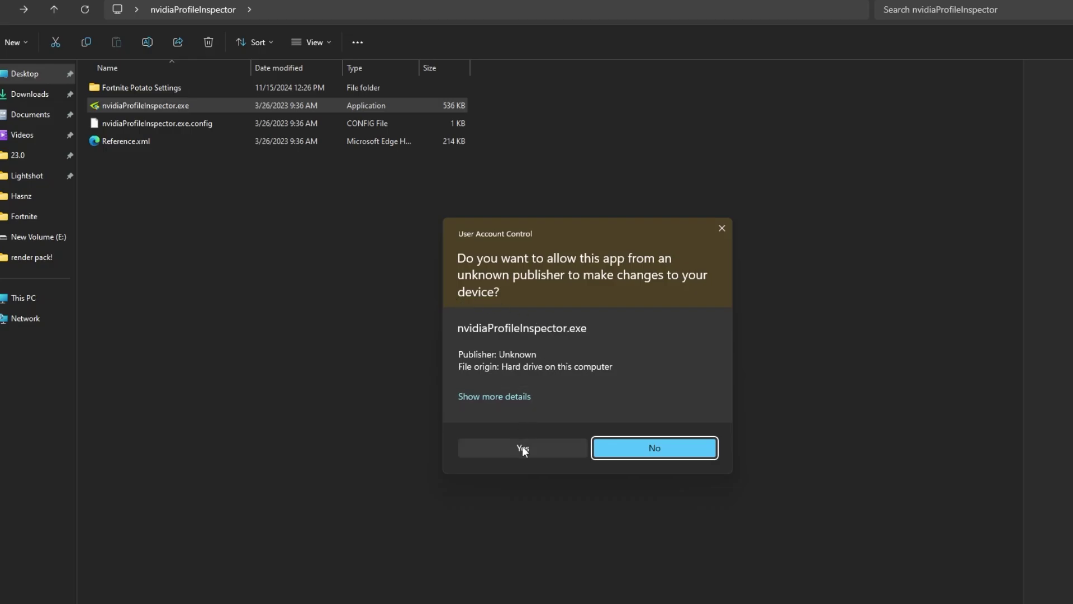
Step: Allow the inspector to run, load the Fortnite profile, and choose Import profile(s)
left_click(523, 449)
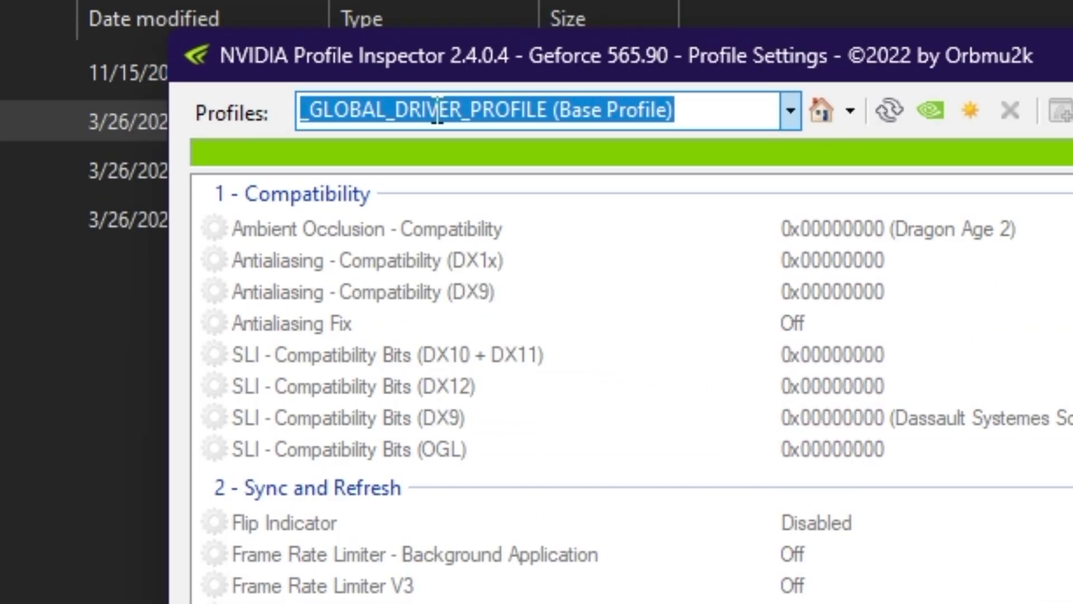
type("fort")
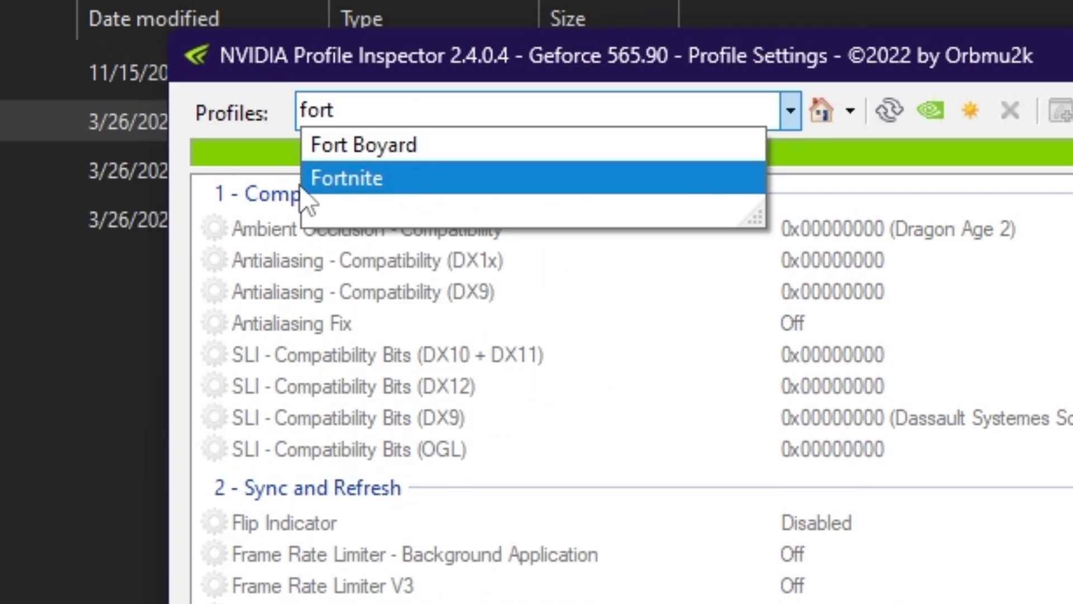
left_click(352, 190)
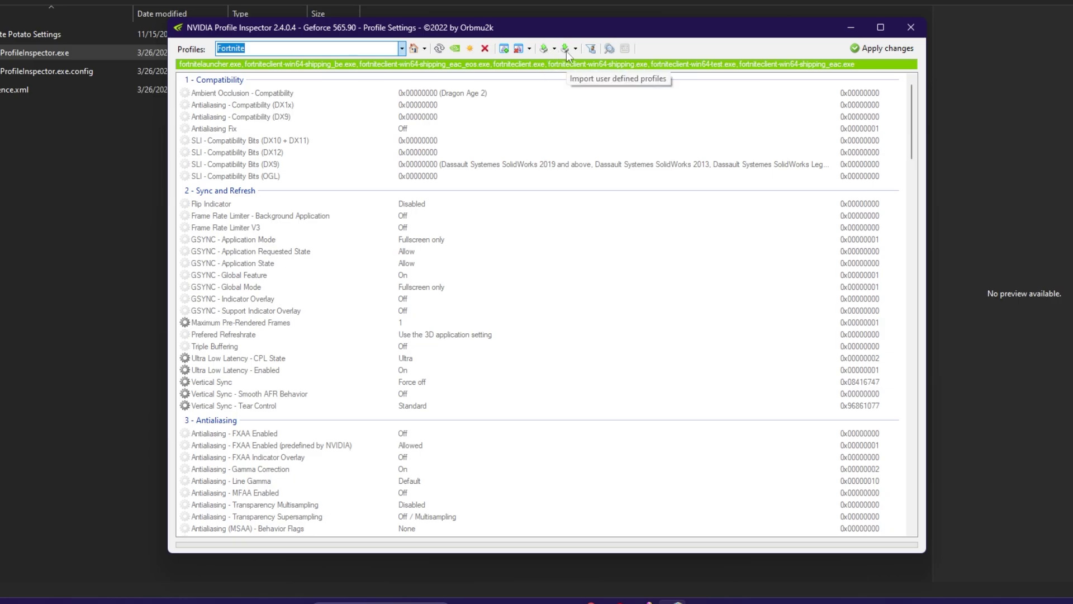
left_click(562, 49)
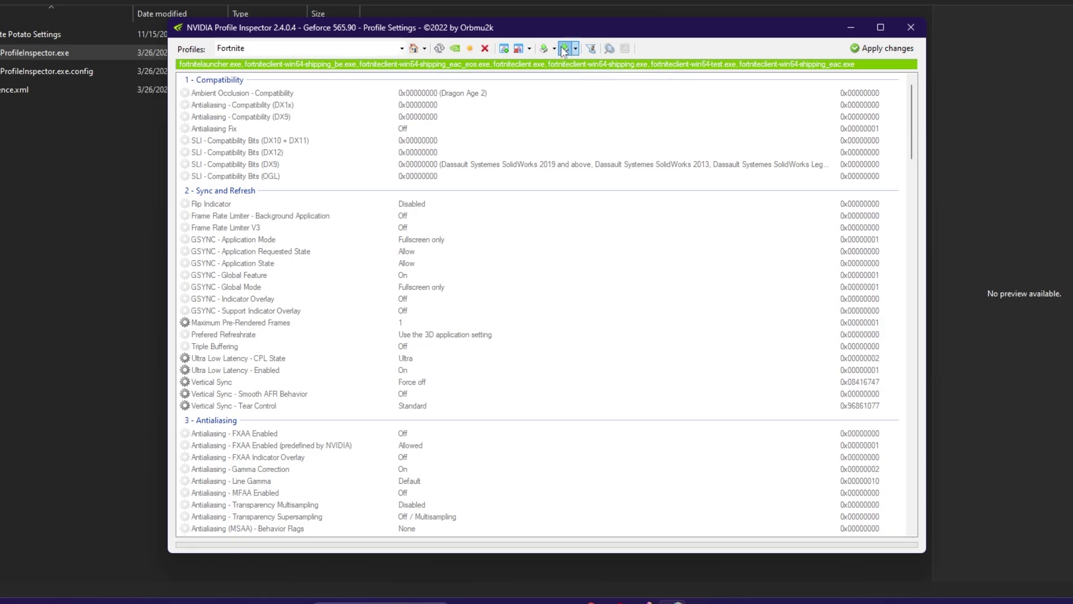
left_click(601, 64)
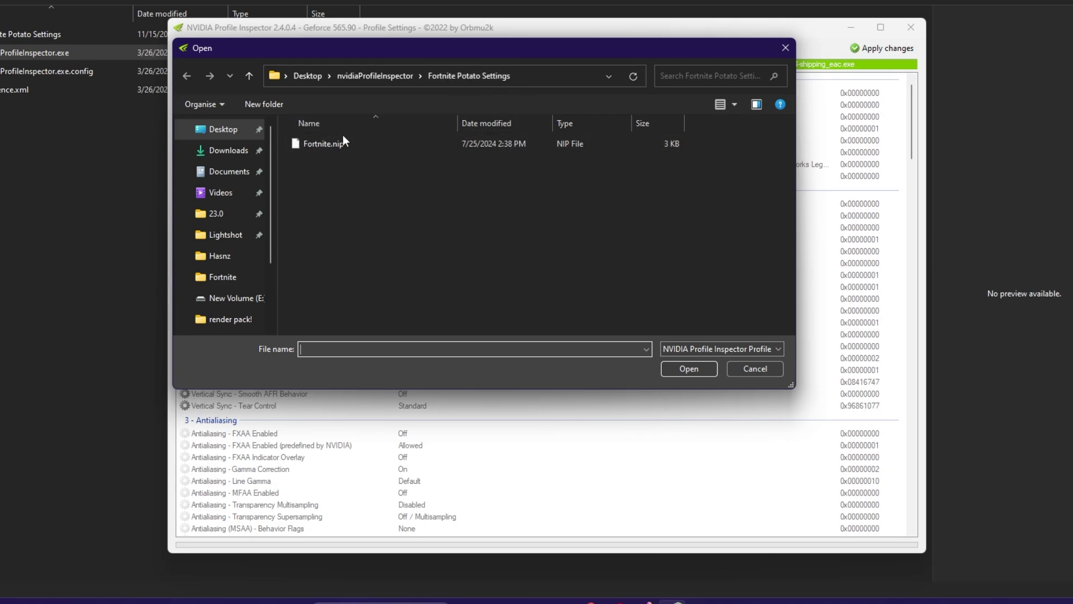
Step: Import Fortnite.nip into the Fortnite profile, apply the changes, and close the inspector
left_click(328, 142)
left_click(694, 373)
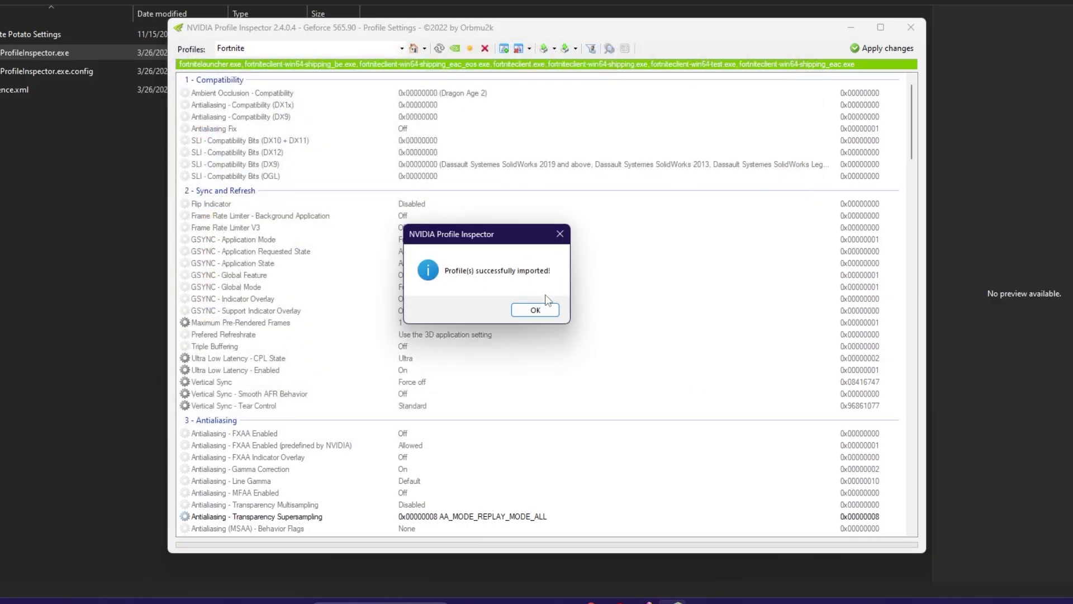
left_click(536, 310)
scroll(503, 258, "down", 8)
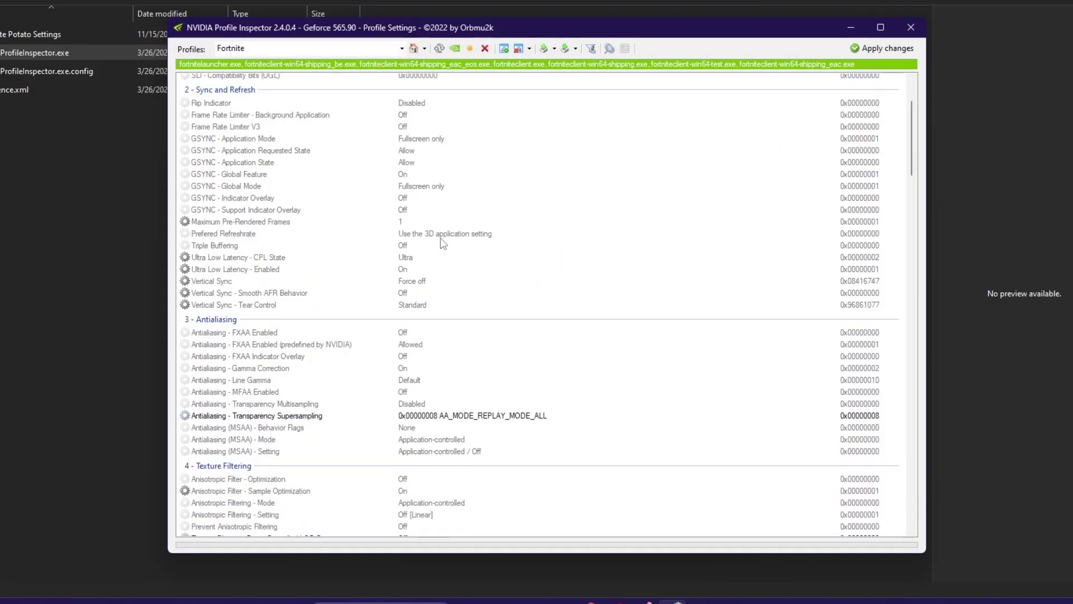
scroll(511, 383, "down", 2)
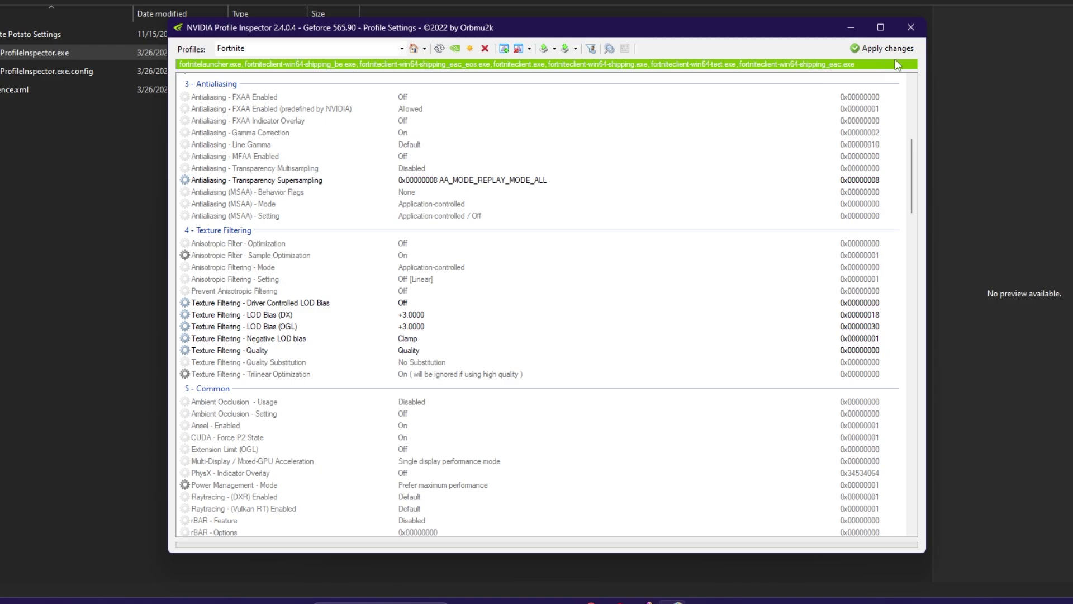
left_click(884, 50)
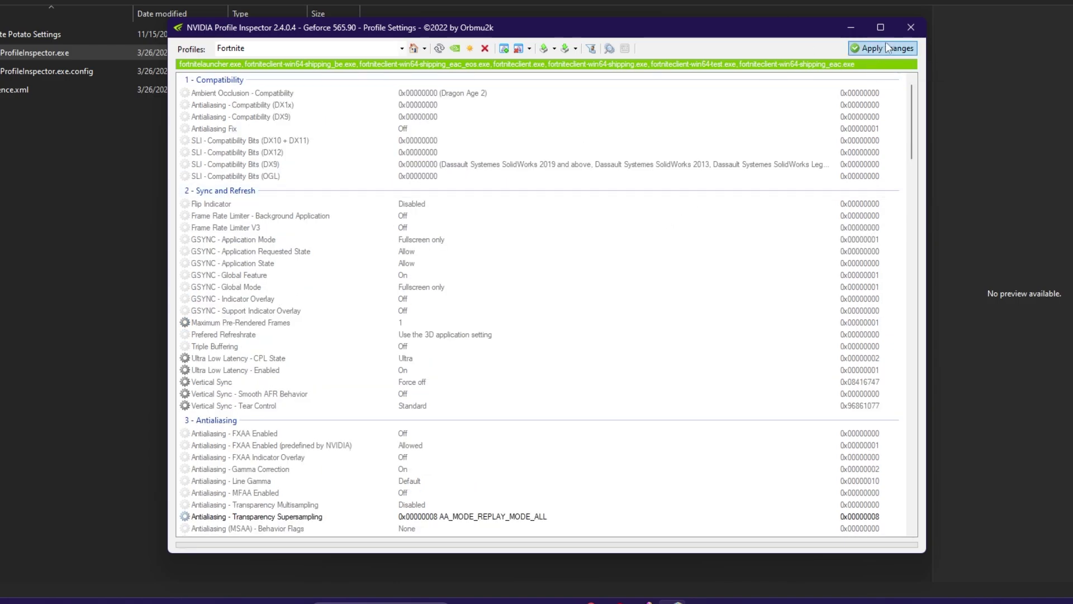
left_click(911, 27)
Step: From the desktop, open Ultra Low Graphics > GameUserSettings and copy GameUserSettings.ini
key("super+d")
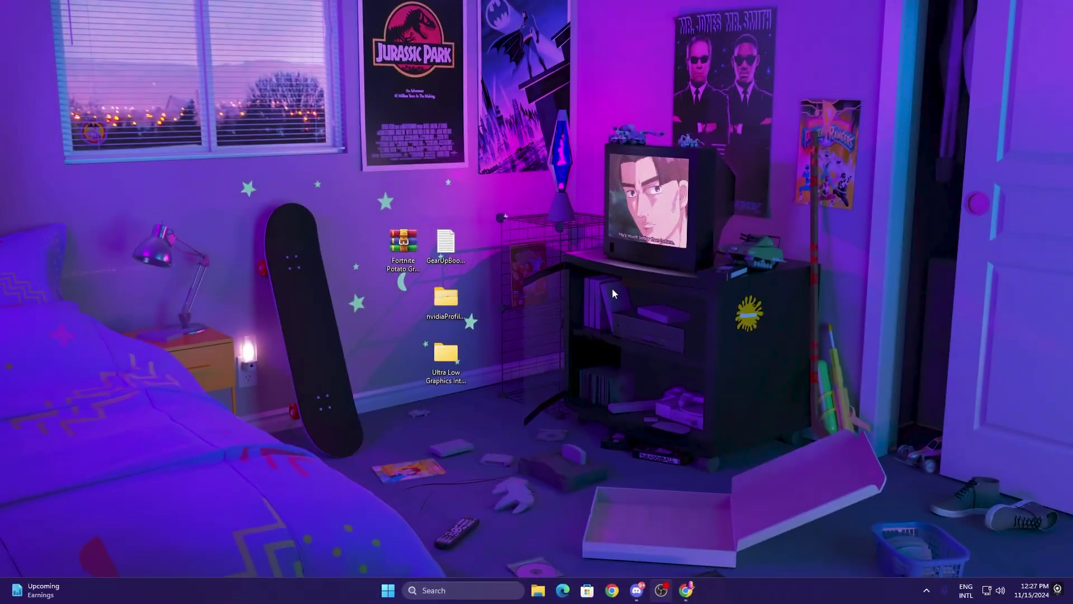
double_click(451, 367)
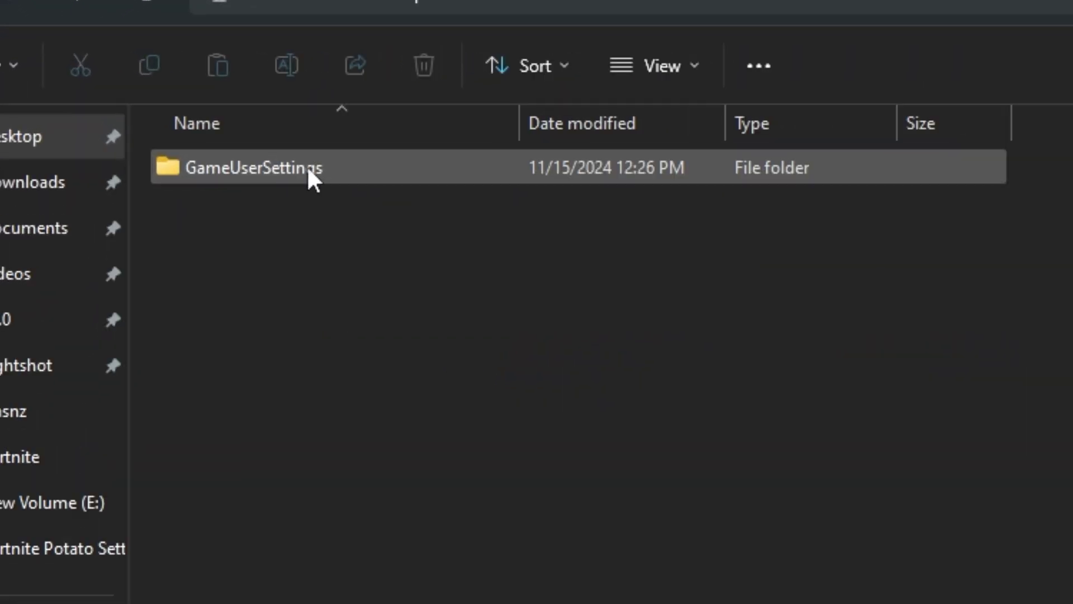
double_click(161, 101)
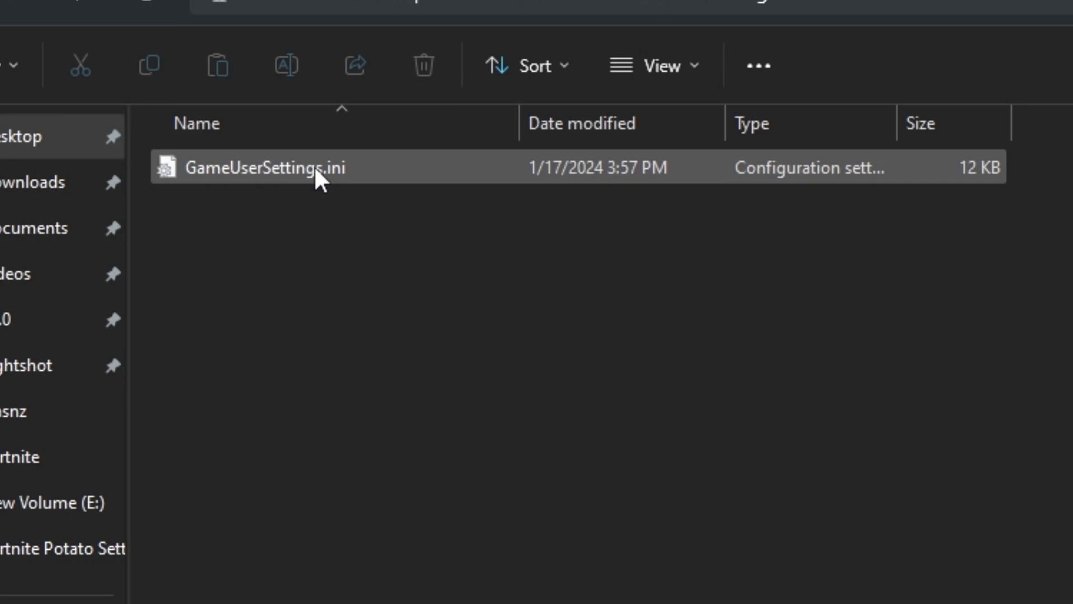
right_click(210, 166)
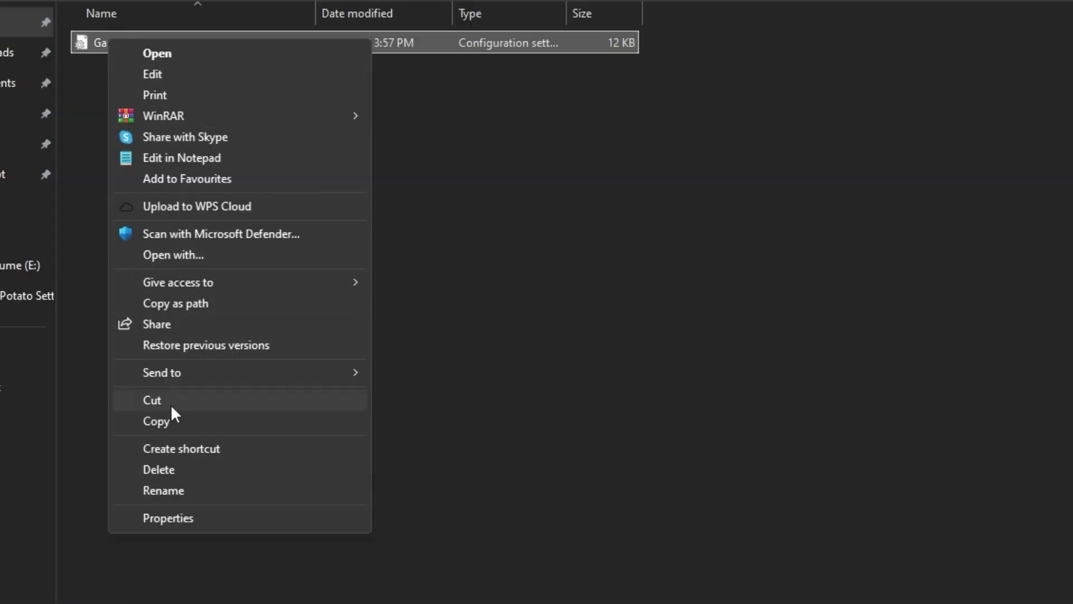
left_click(168, 423)
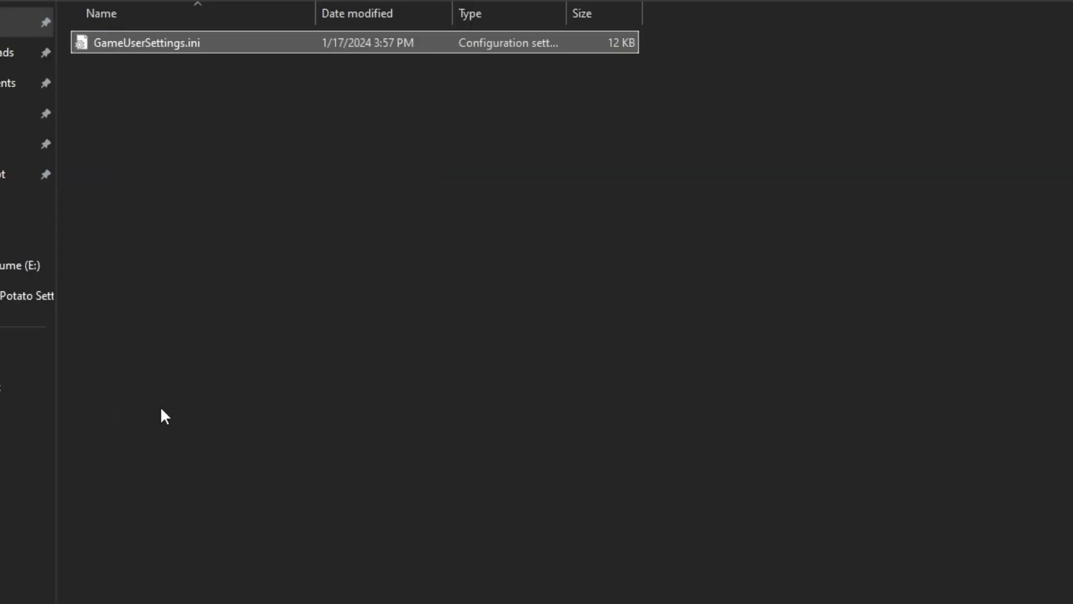
Step: Open the %localappdata% folder through the Run dialog
key("super")
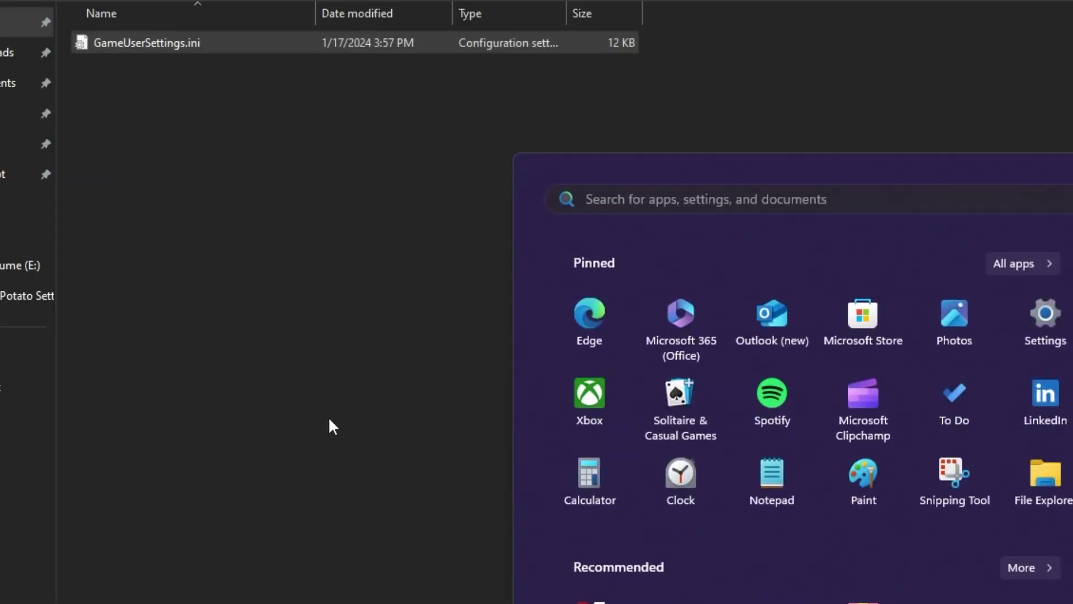
key("super")
key("super+r")
left_click_drag(632, 520, 814, 333)
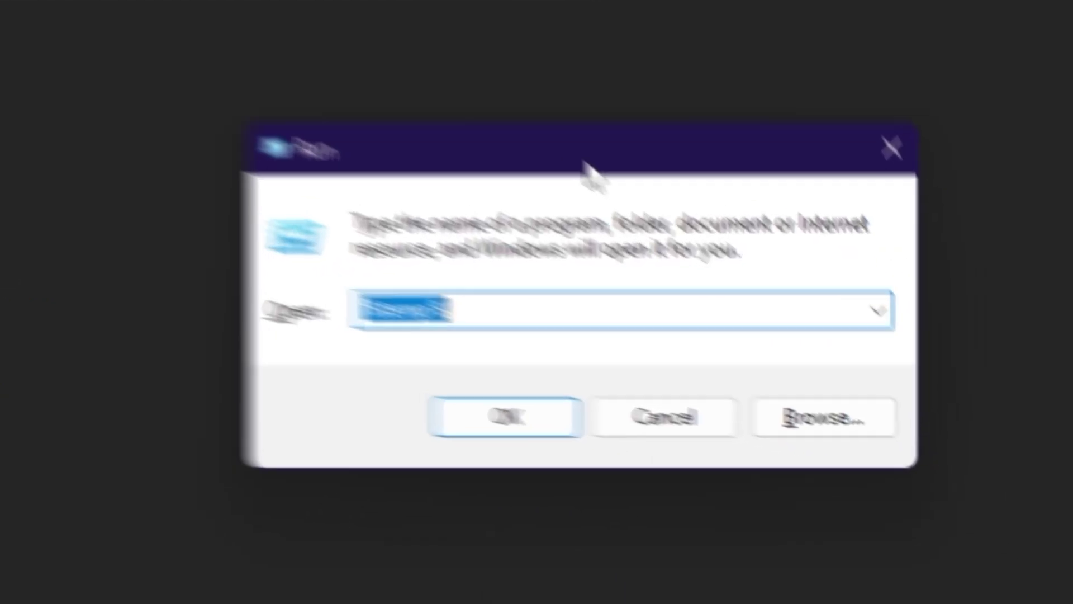
type("%")
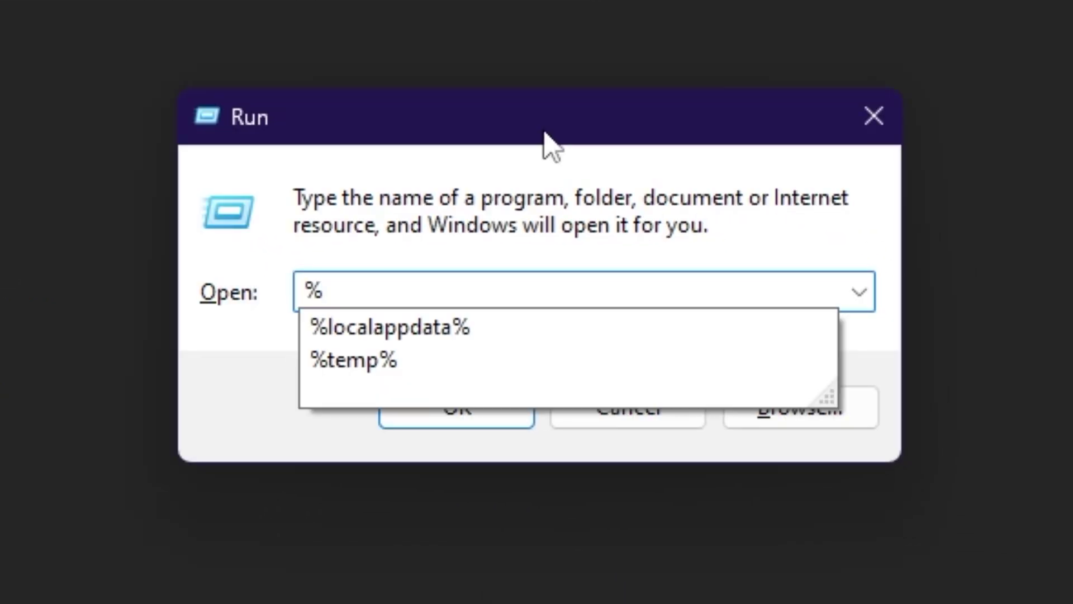
key("Down")
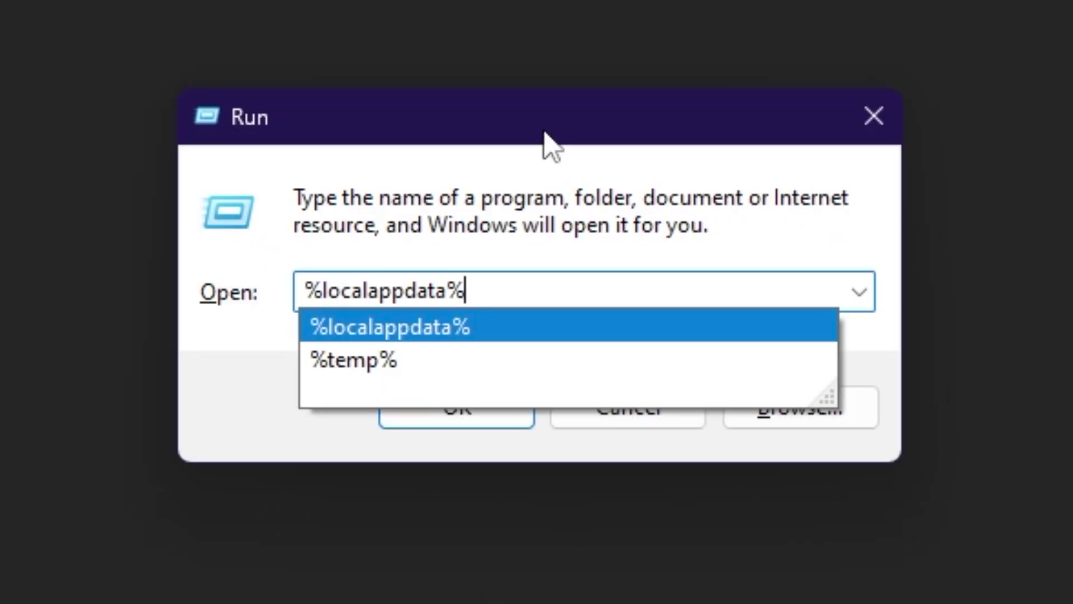
key("Return")
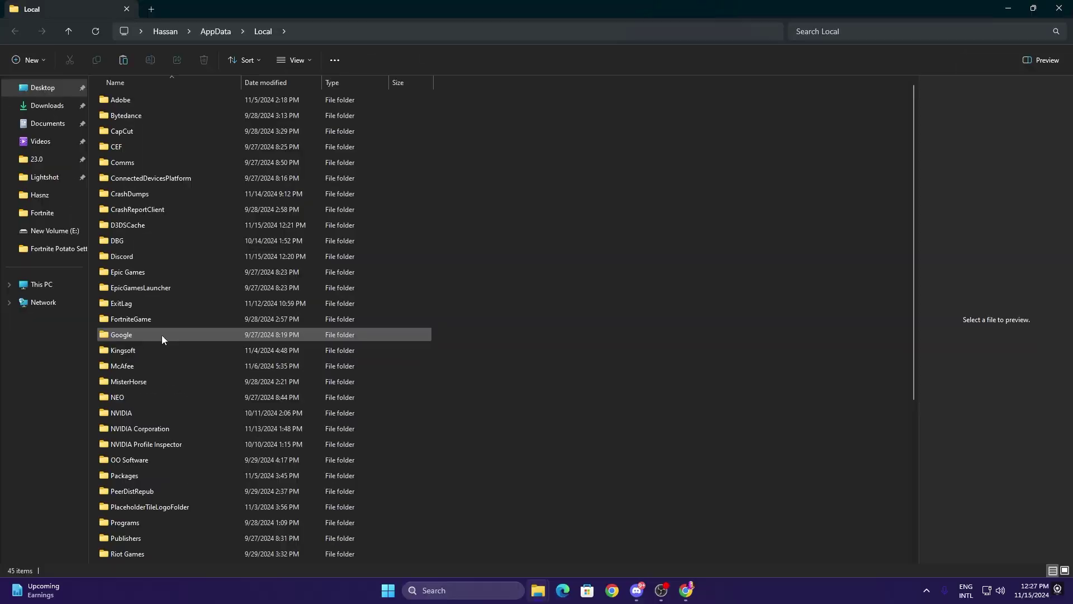
Step: Paste GameUserSettings.ini into FortniteGame\Saved\Config\WindowsClient, replacing the existing file
double_click(149, 323)
double_click(139, 105)
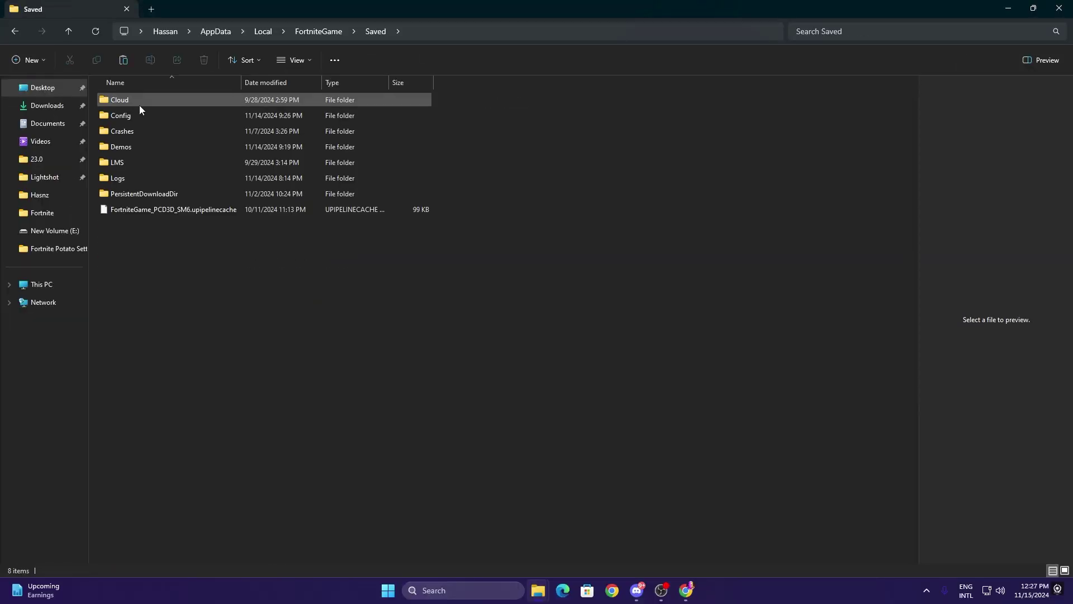
double_click(129, 112)
double_click(144, 112)
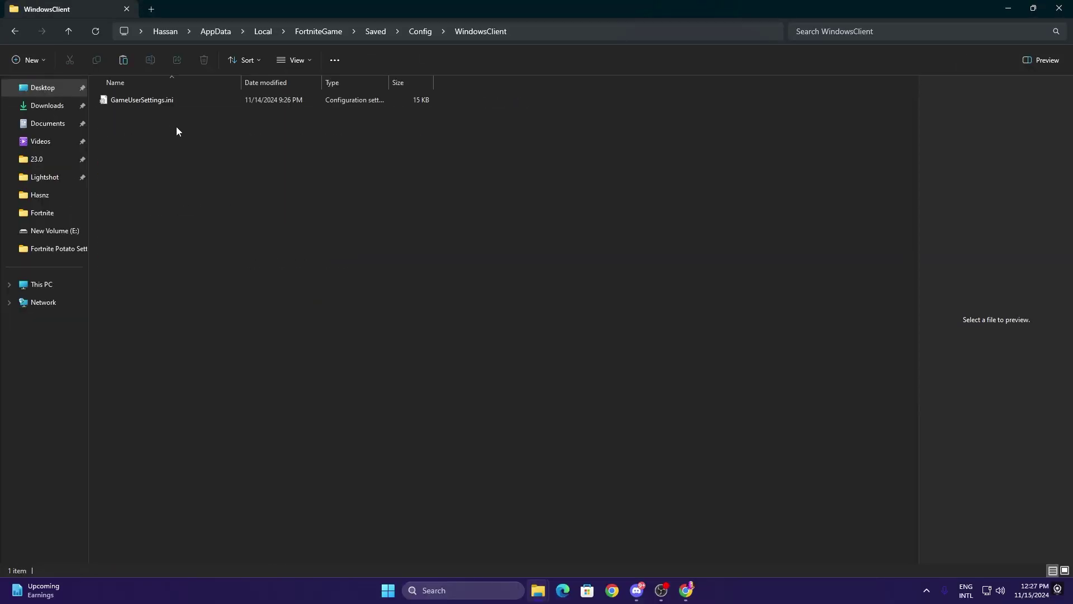
right_click(194, 185)
left_click(233, 267)
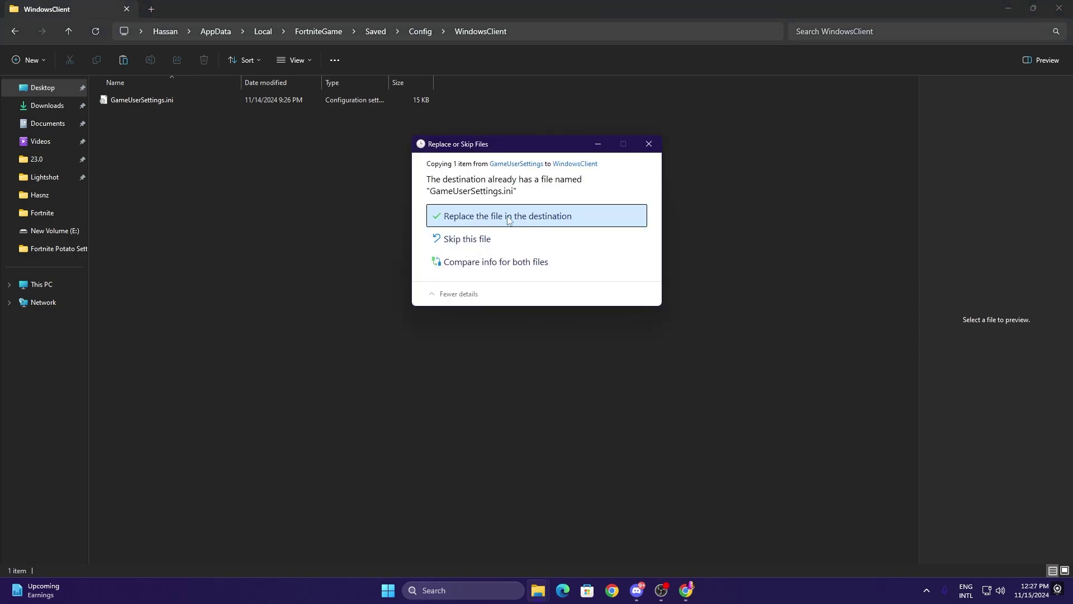
left_click(591, 223)
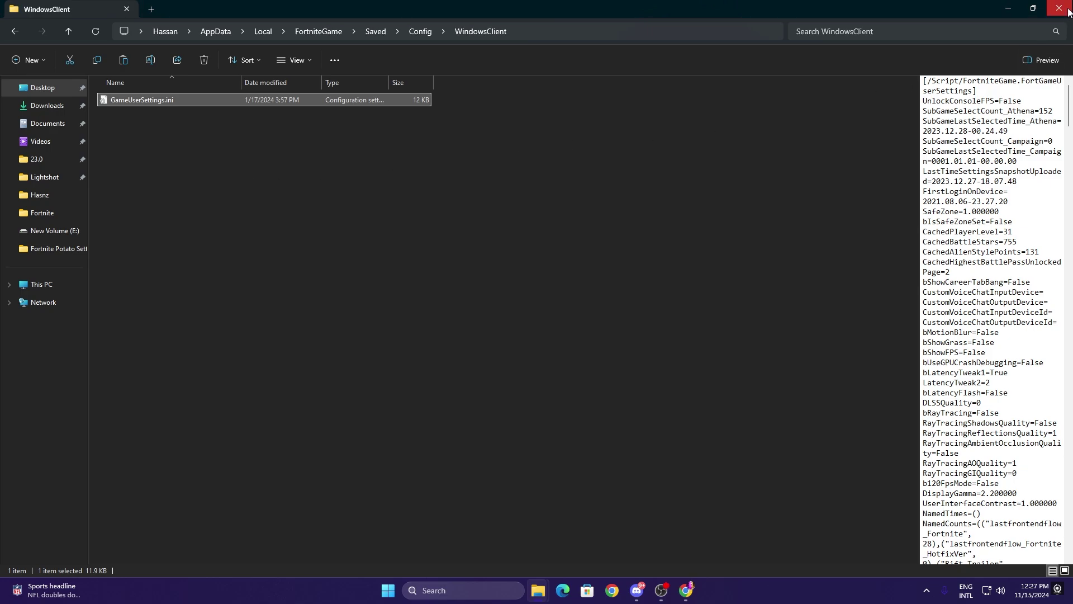
left_click(505, 237)
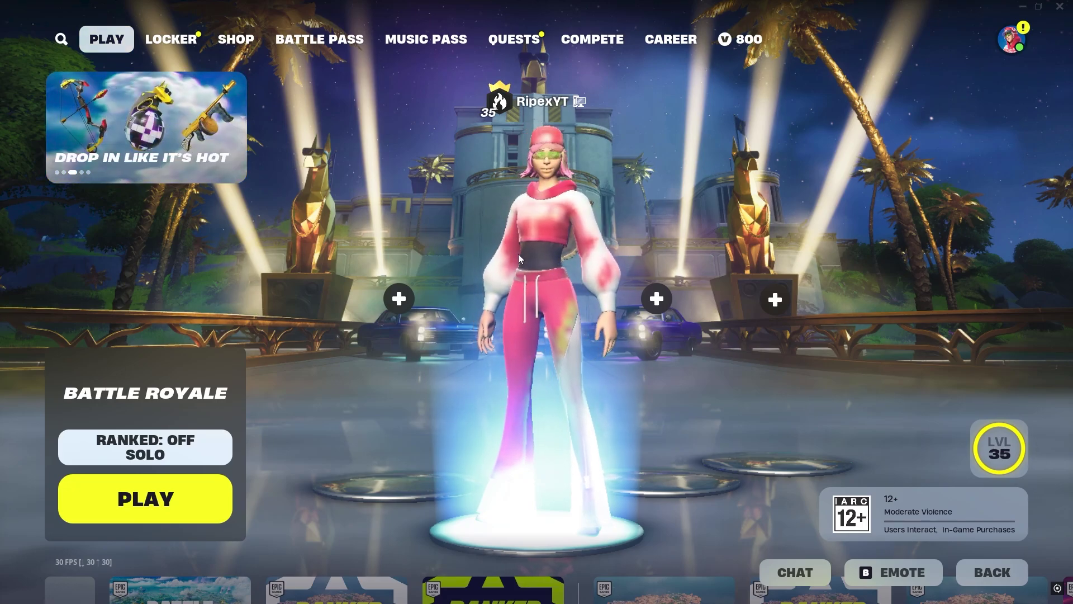
Step: From the Fortnite lobby, go through the profile avatar and settings gear to the Video settings tab
left_click(1019, 45)
left_click(739, 443)
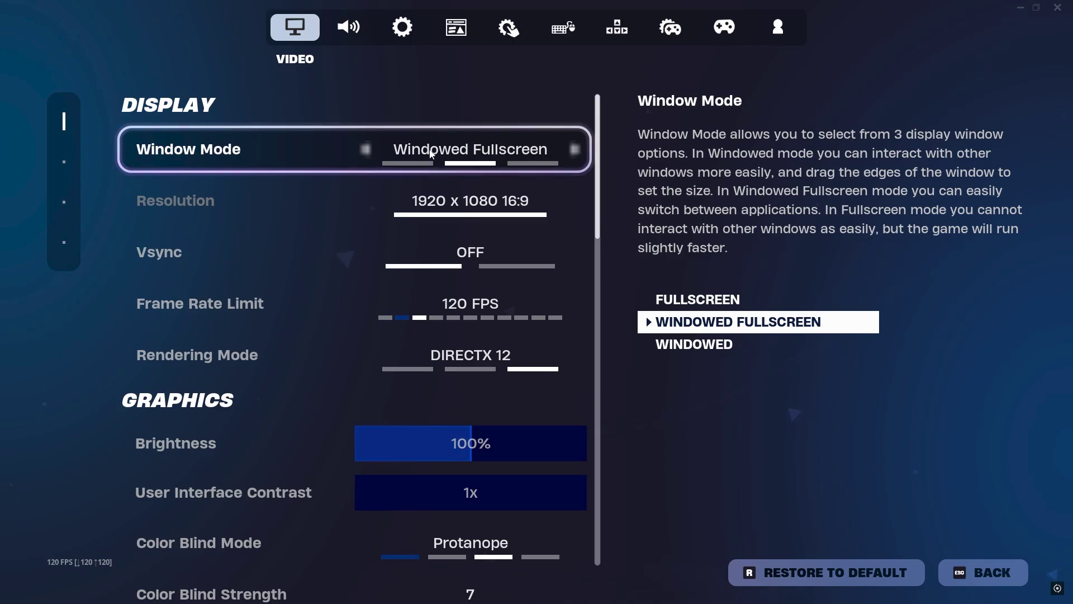
Step: Set Fortnite's Window Mode to Windowed Fullscreen
left_click(575, 150)
left_click(575, 149)
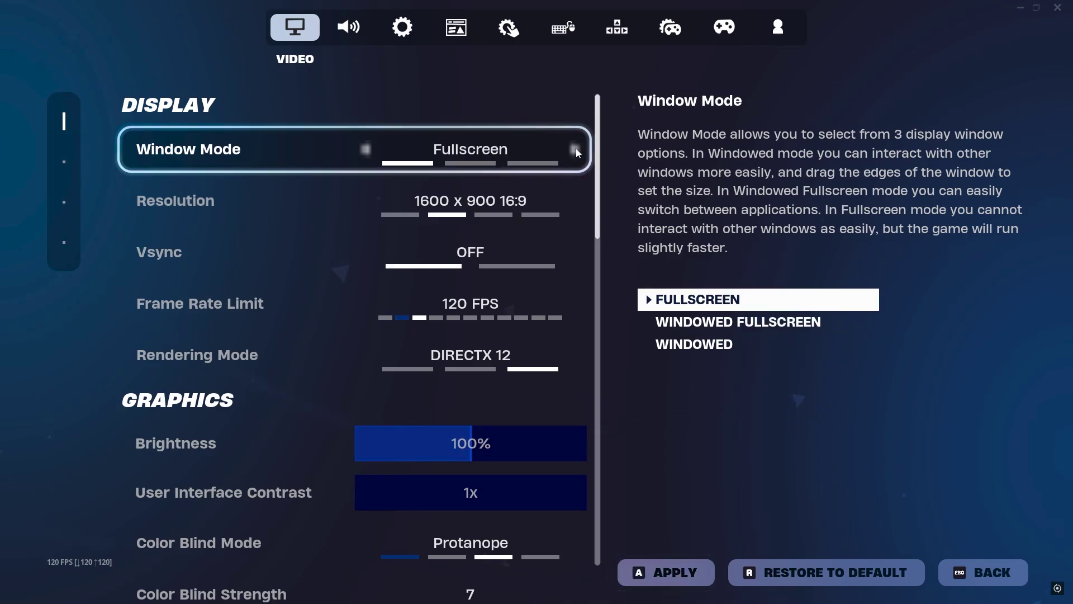
left_click(367, 150)
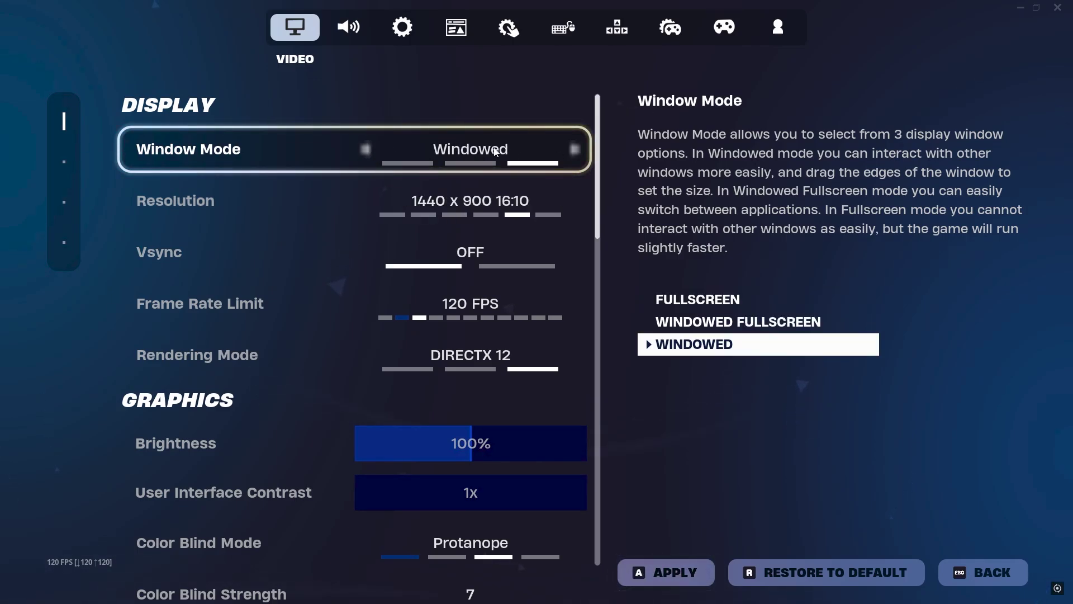
left_click(371, 154)
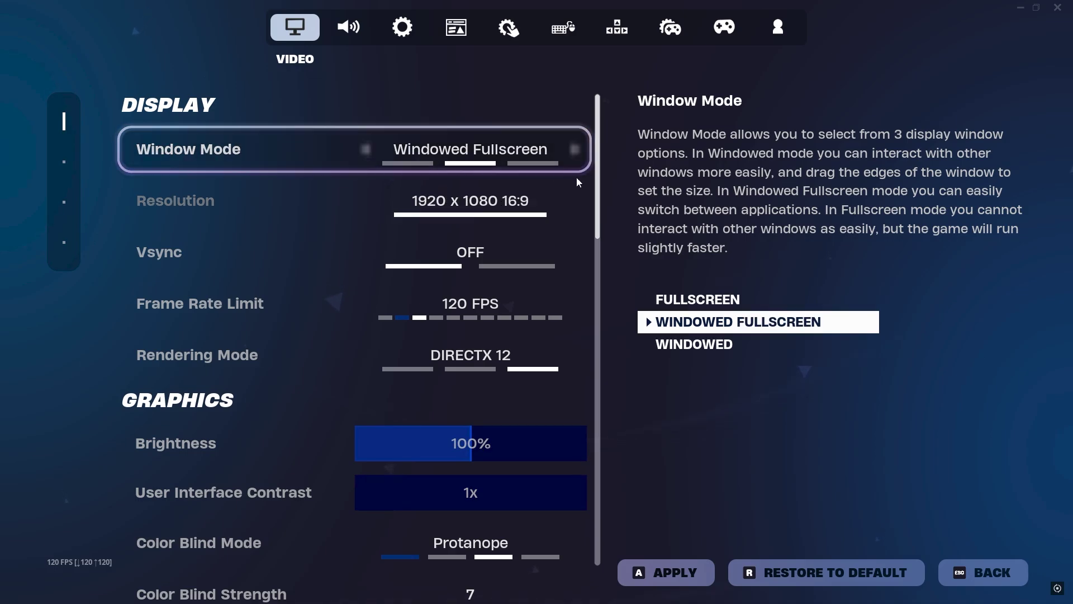
Step: Set the Frame Rate Limit to Unlimited
scroll(332, 278, "down", 1)
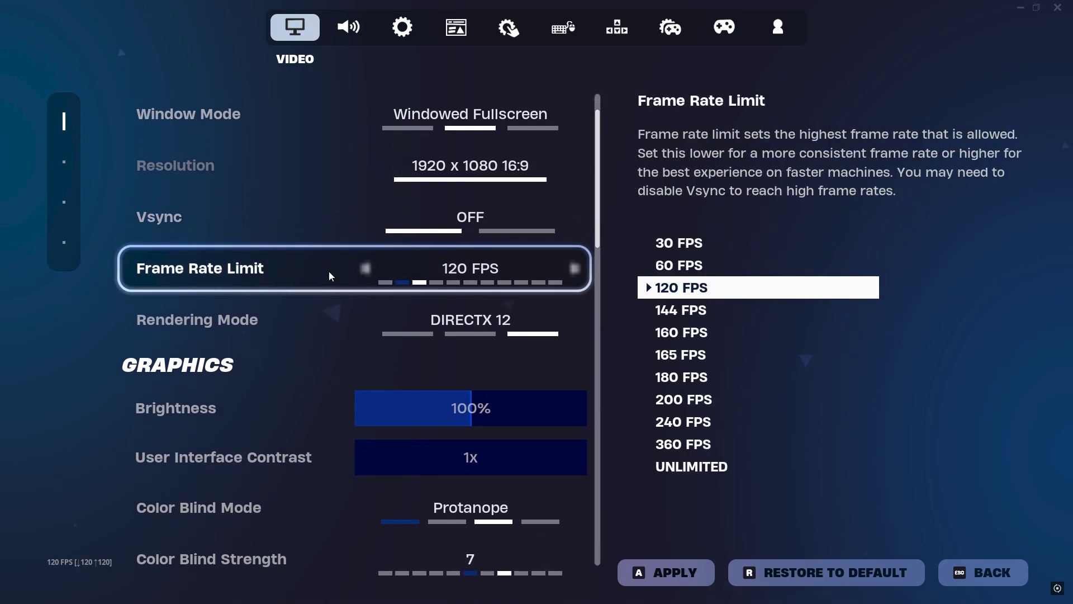
left_click(368, 269)
left_click(368, 268)
left_click(368, 269)
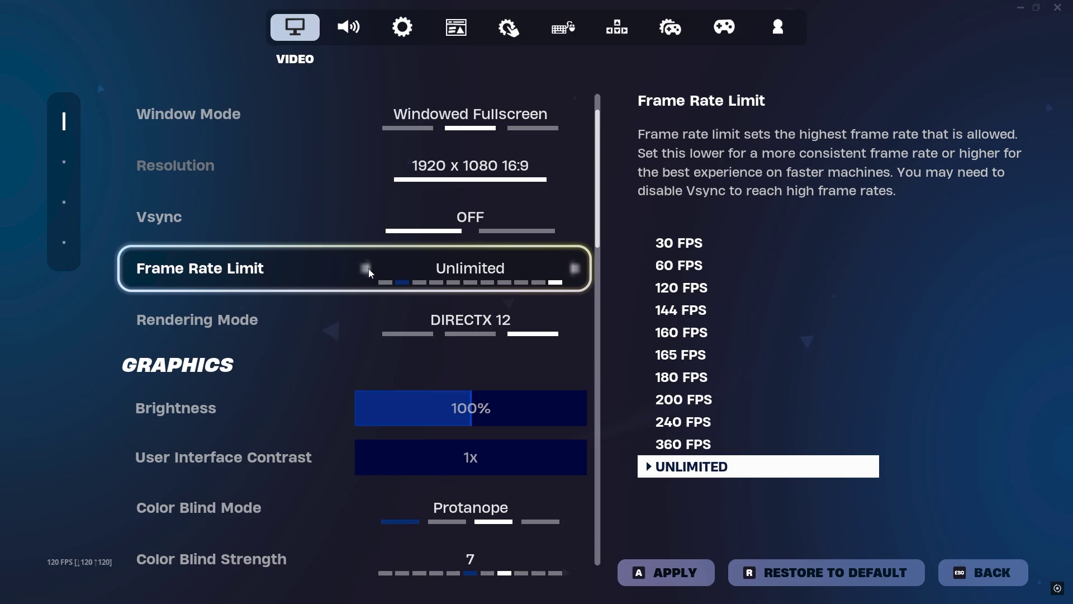
left_click(366, 269)
left_click(366, 268)
left_click(366, 268)
left_click(575, 268)
left_click(575, 269)
left_click(575, 268)
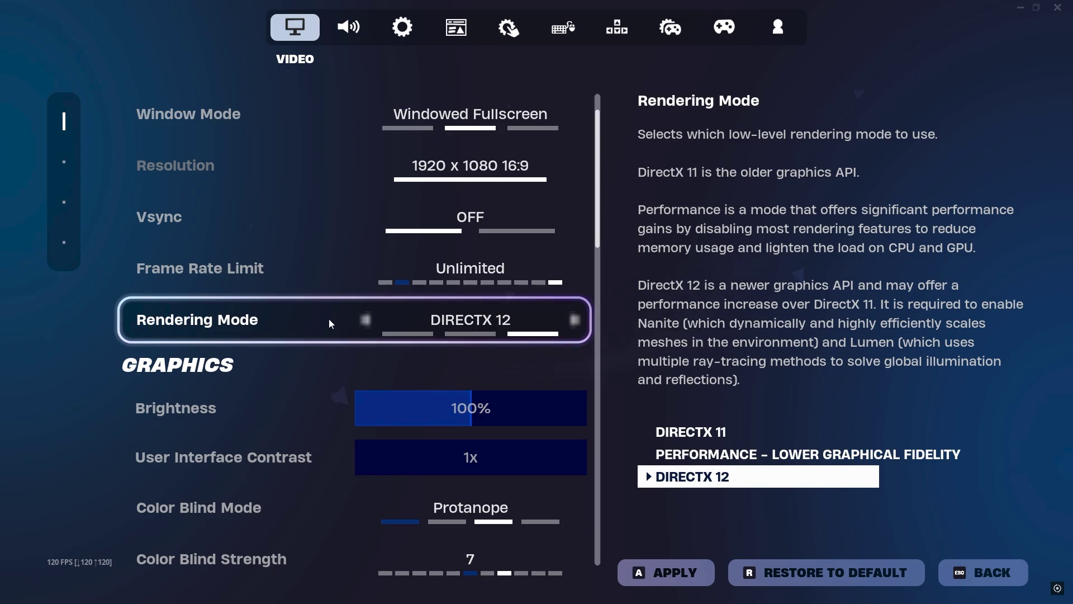
Step: Leave the Rendering Mode on DirectX 12 after trying DirectX 11 and Performance
left_click(364, 325)
left_click(364, 325)
left_click(574, 320)
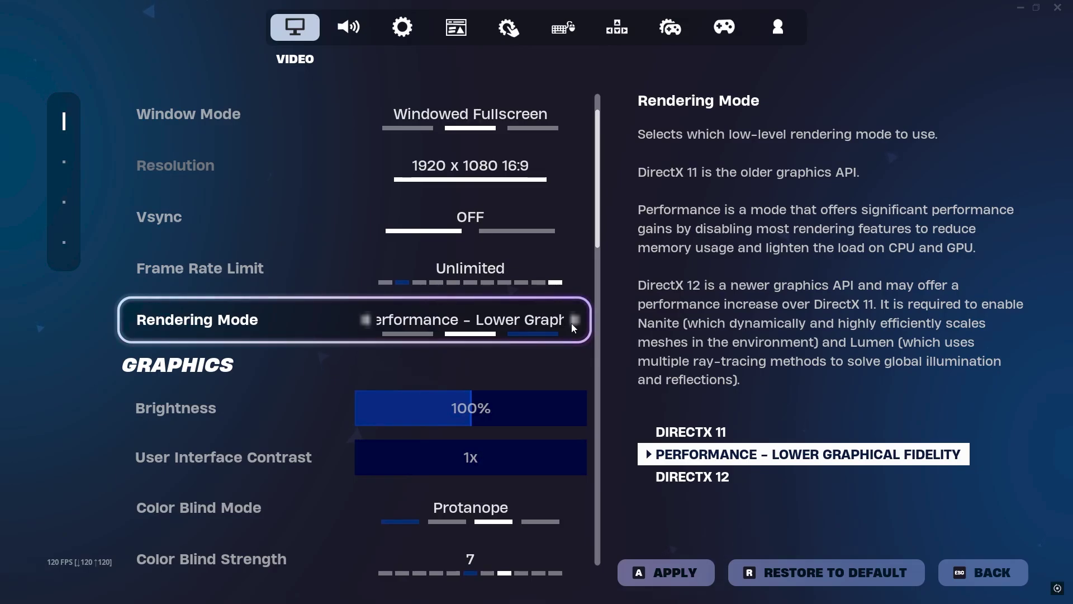
left_click(572, 324)
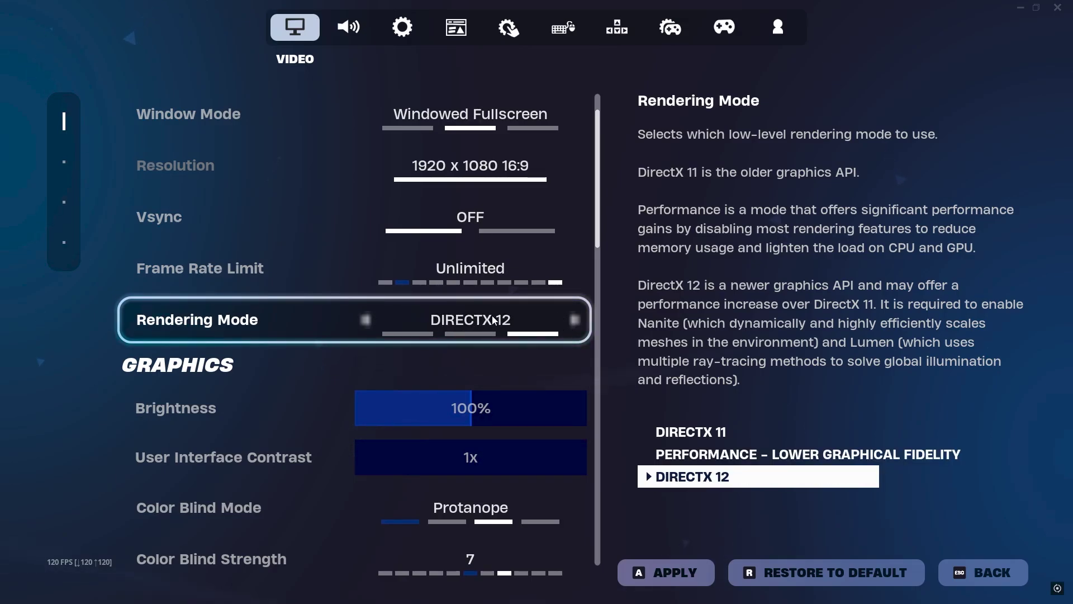
scroll(257, 283, "down", 6)
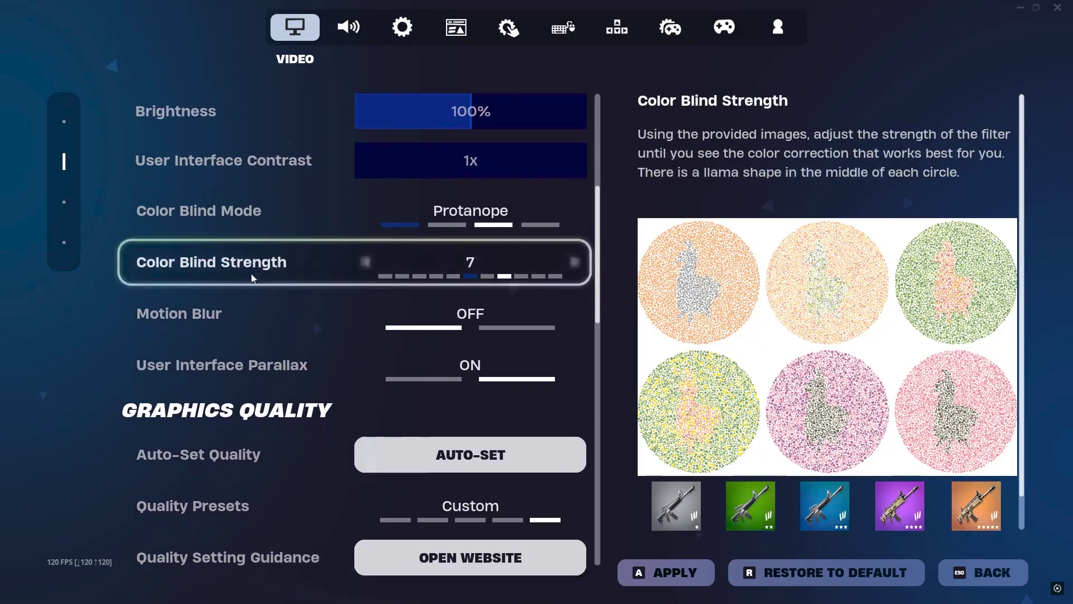
scroll(251, 274, "down", 3)
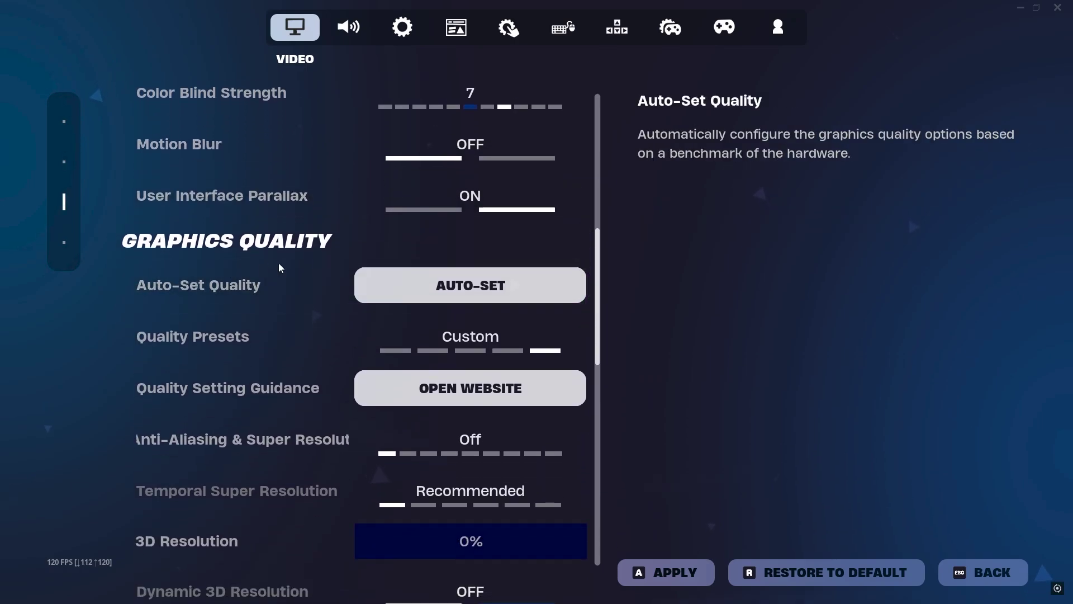
scroll(369, 241, "down", 2)
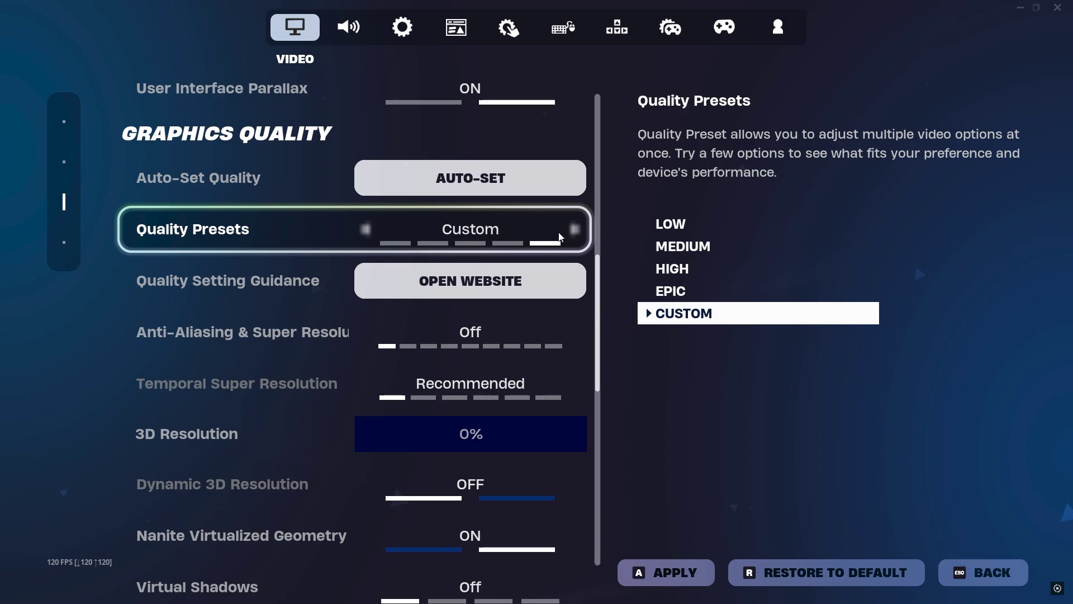
scroll(435, 289, "down", 1)
scroll(435, 289, "down", 2)
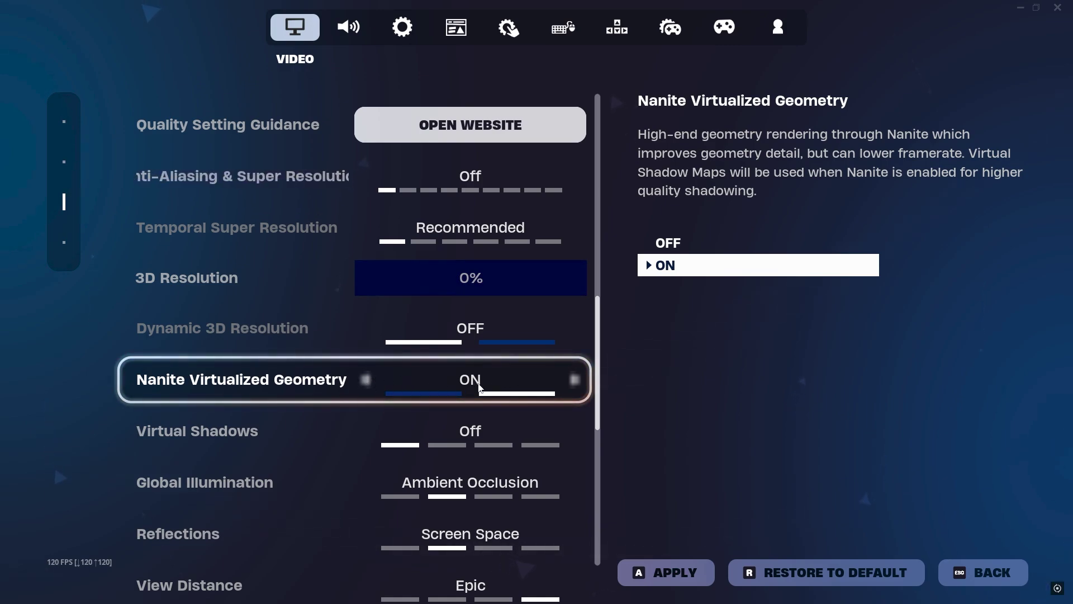
Step: Set Global Illumination and Reflections to Off, then scroll down to Advanced Graphics
scroll(419, 374, "down", 1)
scroll(411, 367, "down", 2)
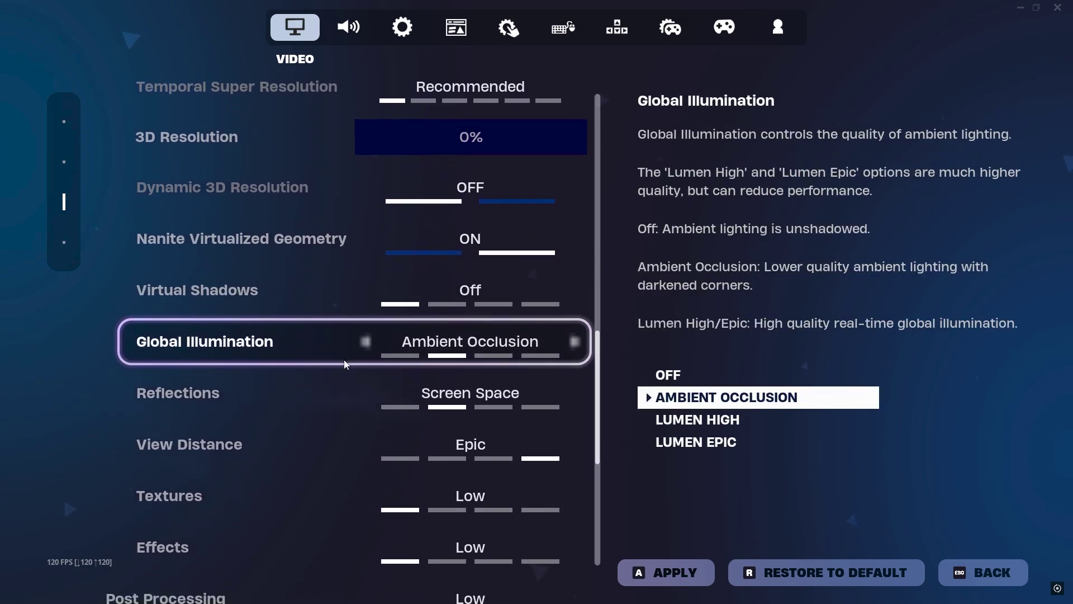
left_click(364, 307)
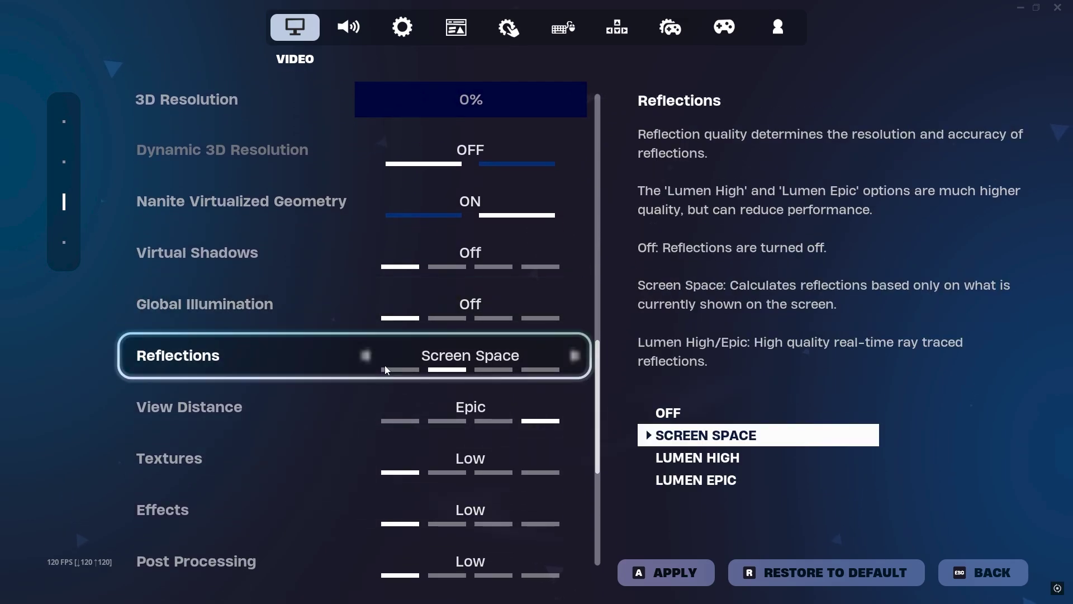
left_click(362, 357)
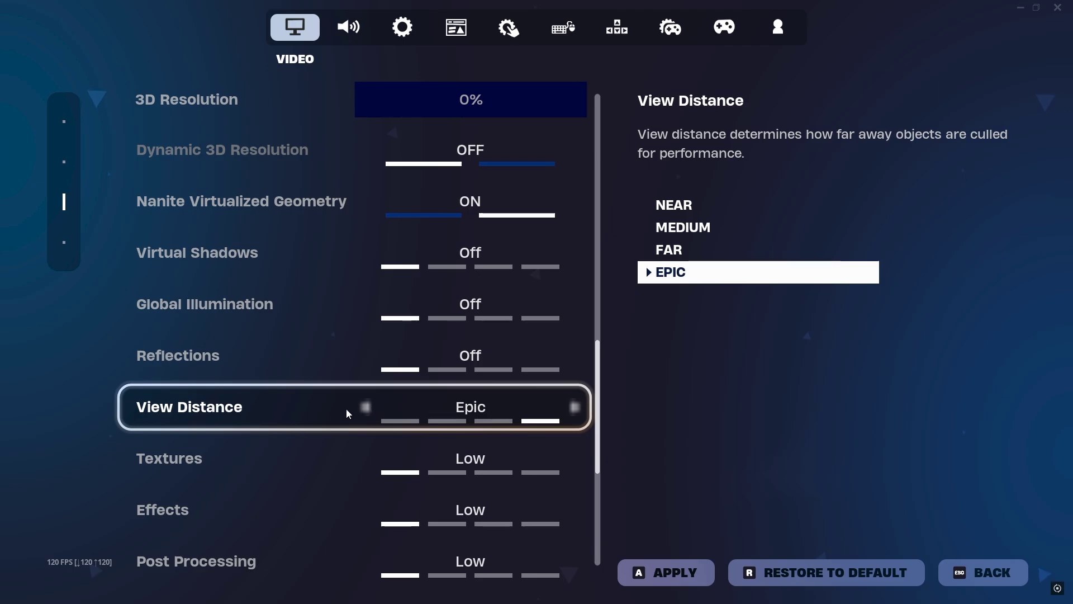
scroll(335, 409, "down", 1)
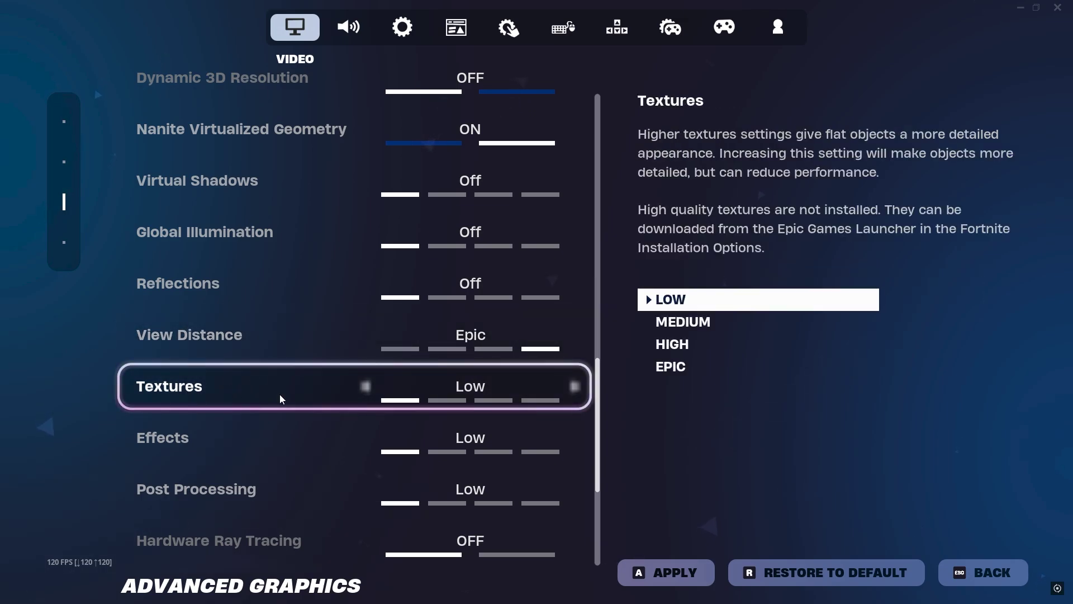
scroll(281, 399, "down", 1)
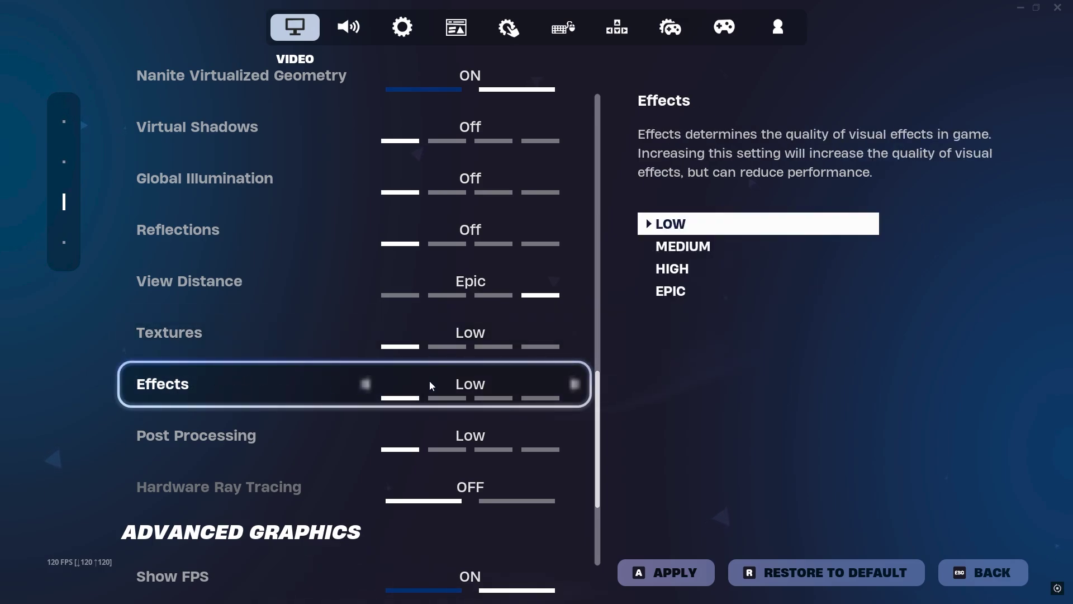
scroll(152, 408, "down", 1)
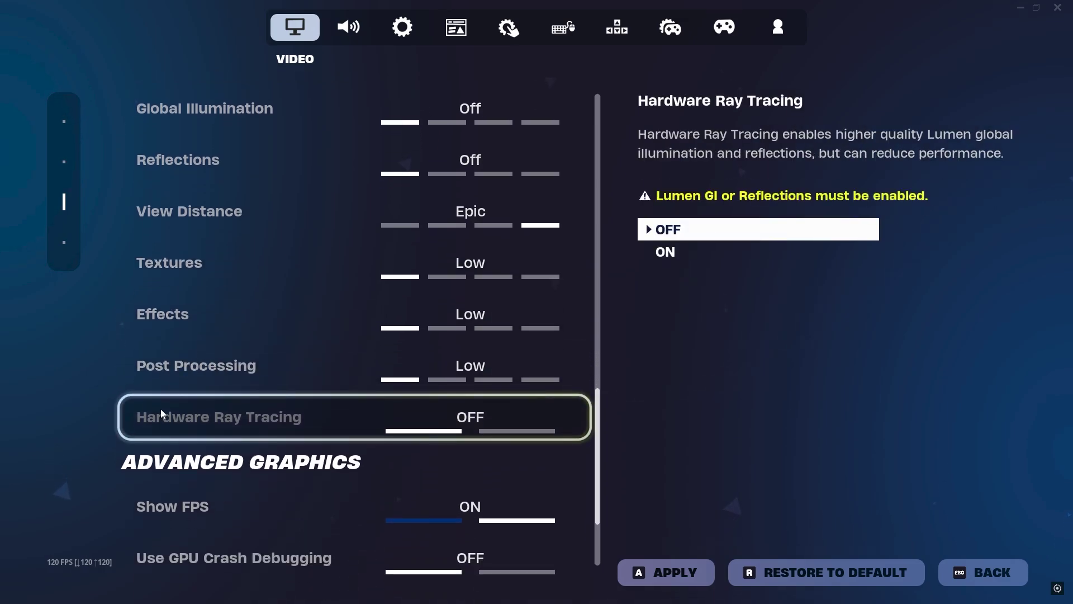
scroll(458, 427, "down", 2)
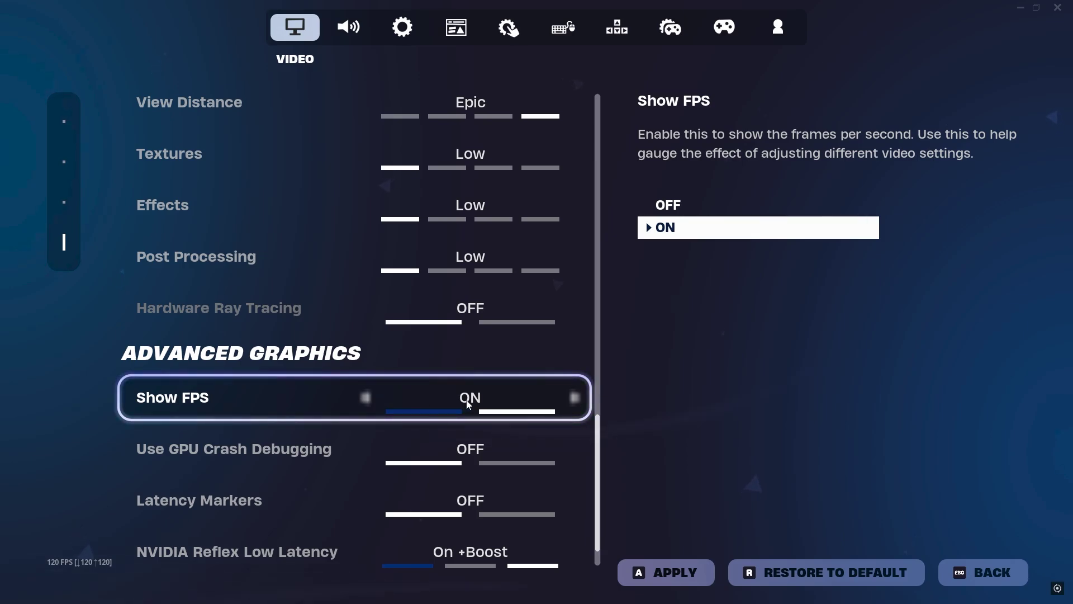
scroll(468, 405, "down", 1)
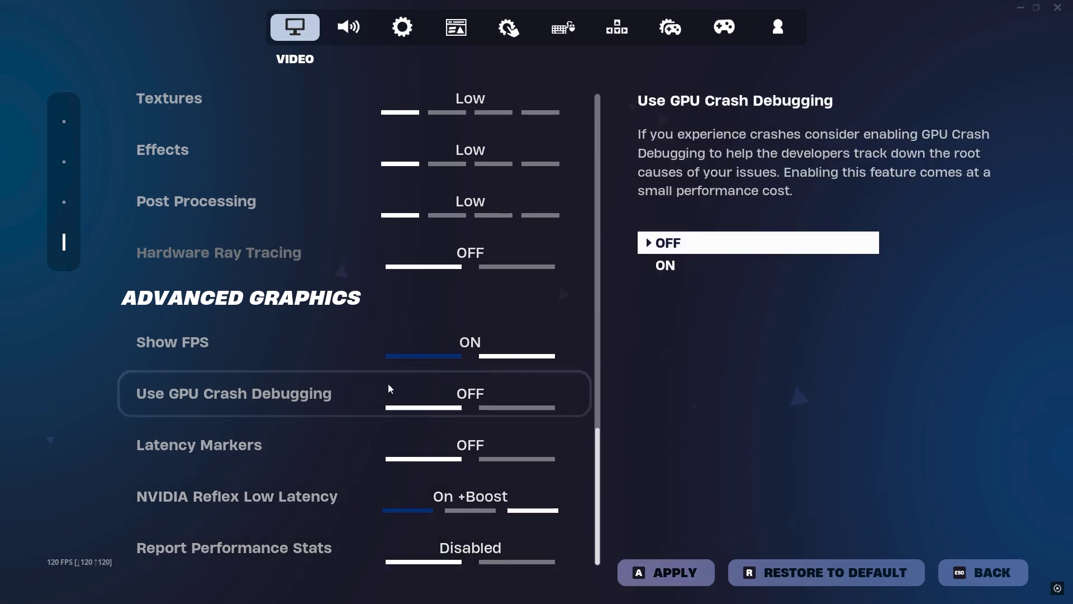
Step: Apply the new Fortnite video settings, which brings up the Restart Needed prompt
left_click(679, 574)
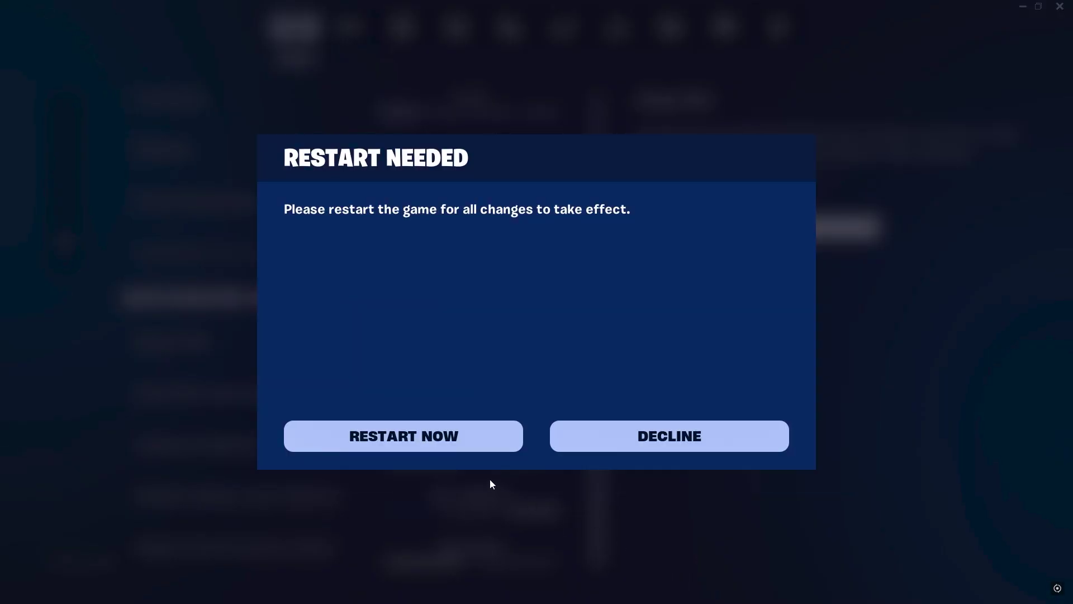